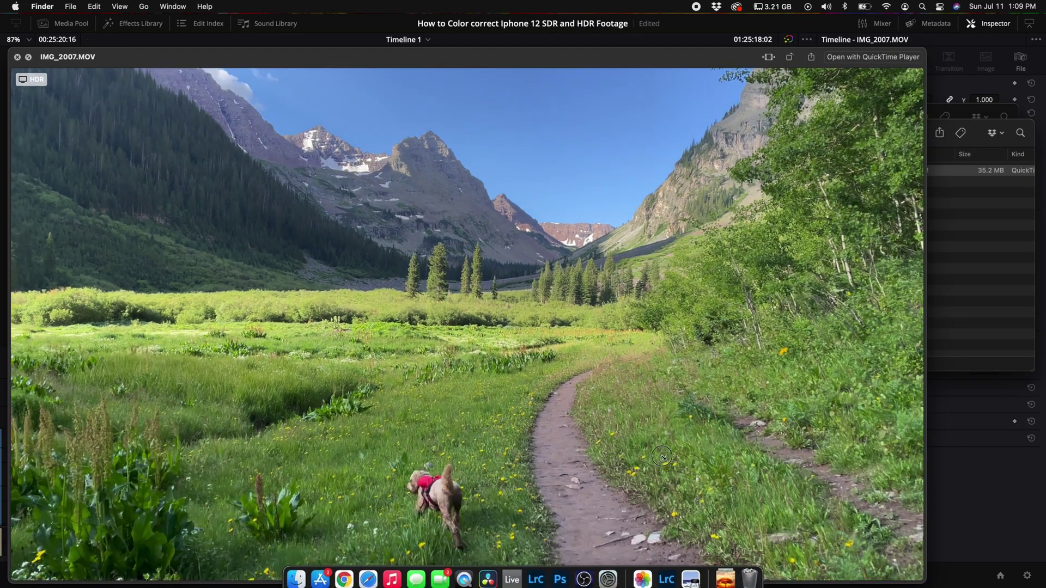
# Place IMG_2007.MOV on the Video 3 track and preview it from the clip start.
pyautogui.moveTo(921, 576); pyautogui.dragTo(557, 396)
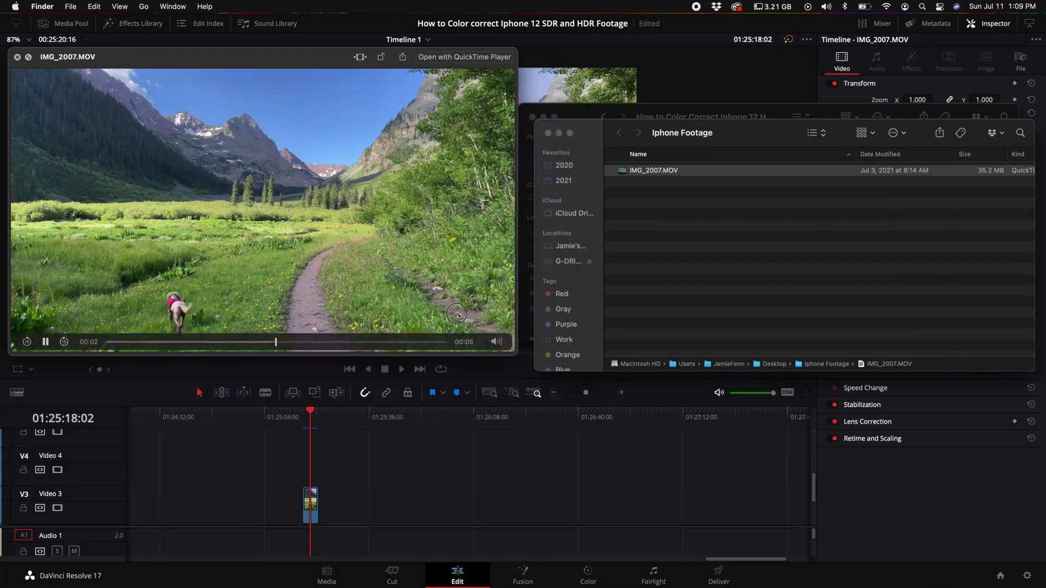
pyautogui.press('space')
pyautogui.moveTo(654, 170); pyautogui.dragTo(289, 514)
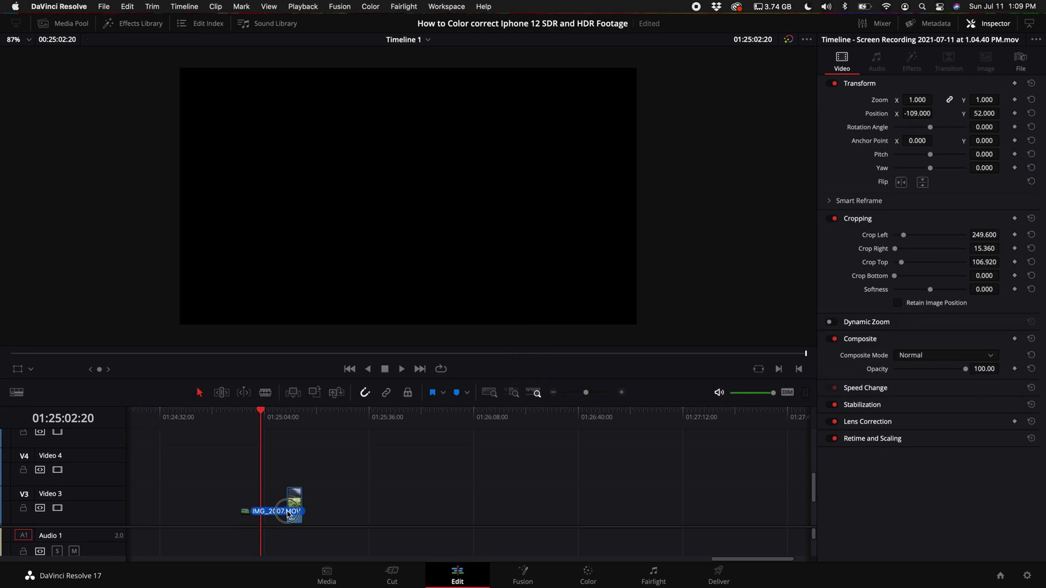
pyautogui.click(291, 419)
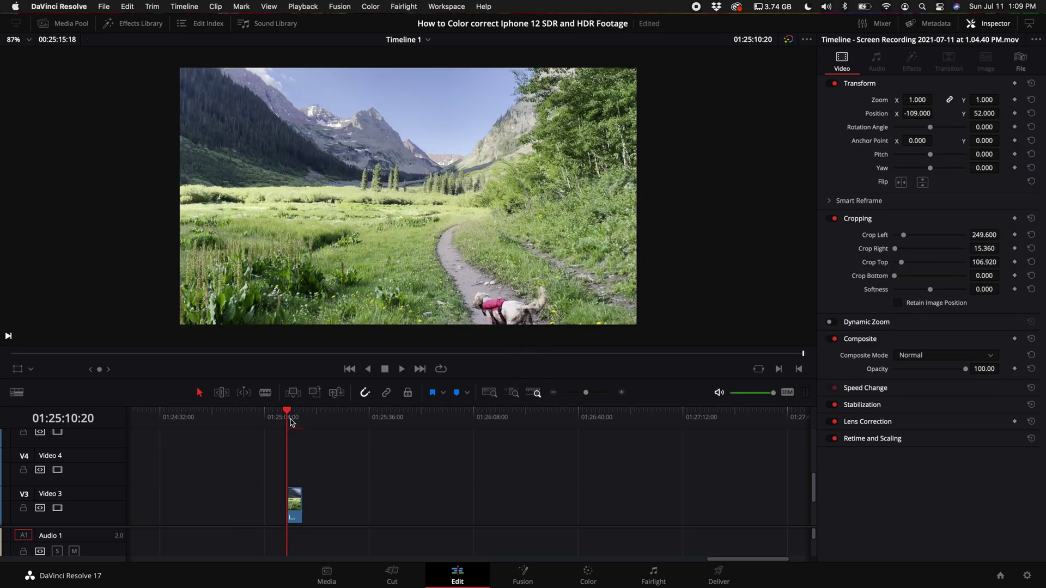
pyautogui.press('space')
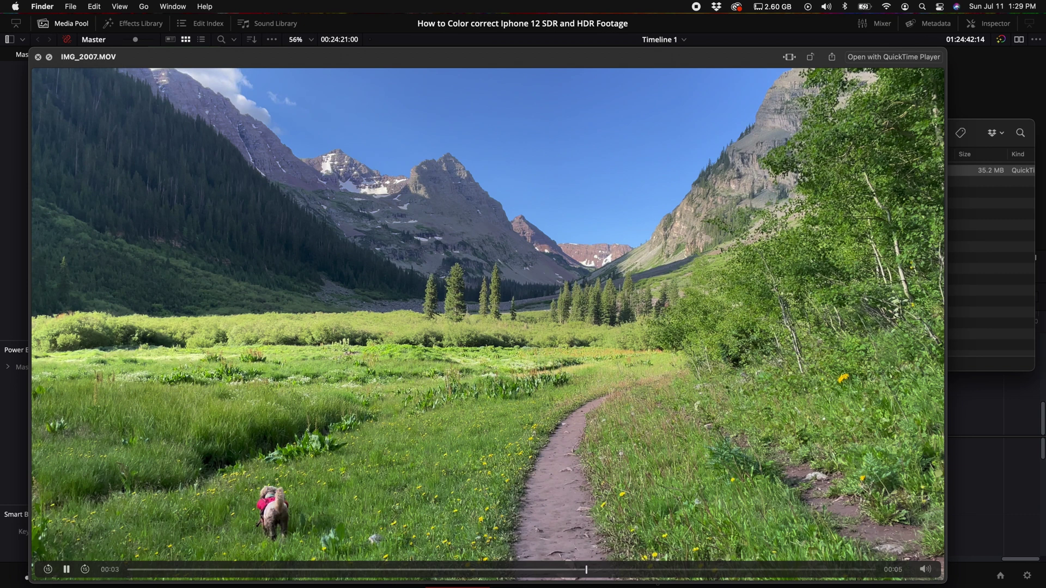
# Drop IMG_2007.MOV onto the timeline, move to the Color page and stop playback.
pyautogui.press('space')
pyautogui.moveTo(651, 171); pyautogui.dragTo(545, 420)
pyautogui.hotkey('shift', '6')
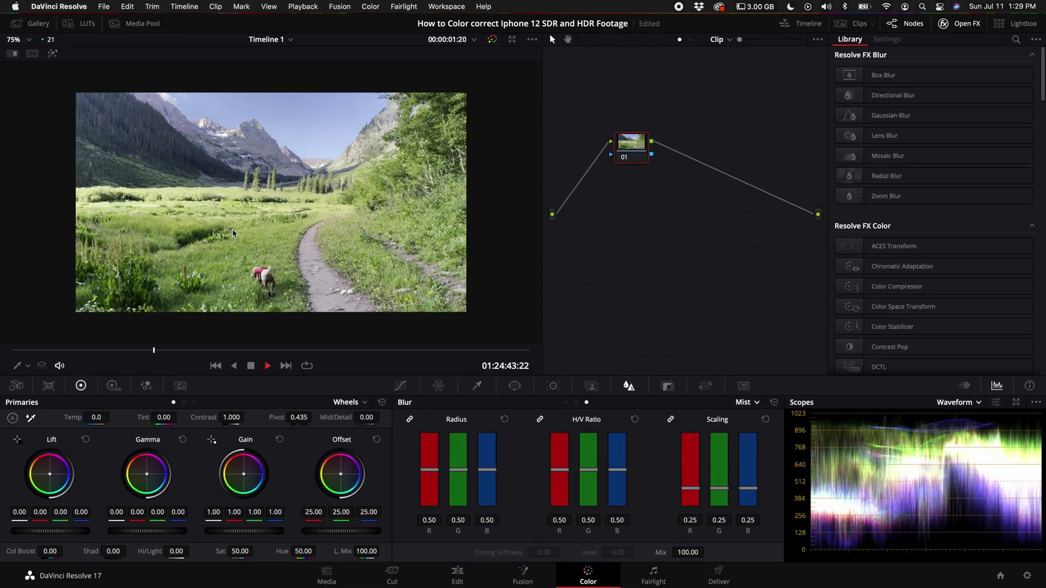
pyautogui.press('space')
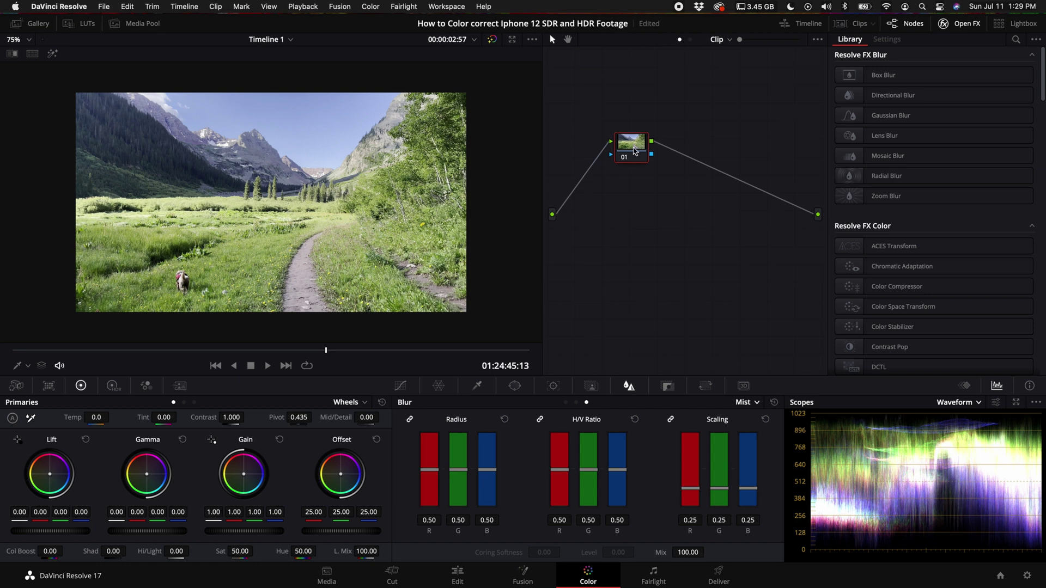
# Add two serial nodes after node 01 and apply Color Space Transform to node 02.
pyautogui.moveTo(635, 152); pyautogui.dragTo(633, 166)
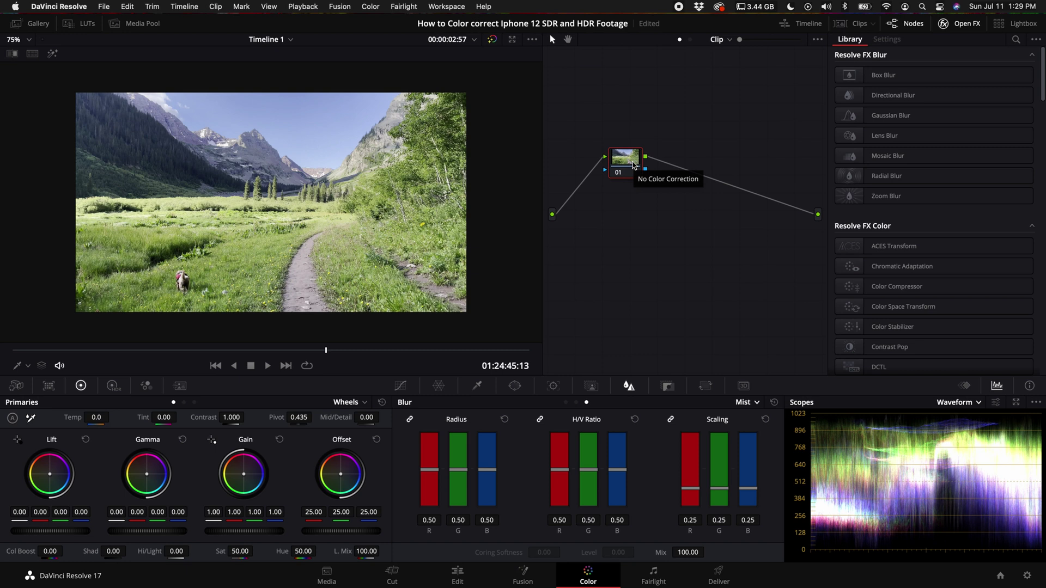
pyautogui.hotkey('alt', 's')
pyautogui.hotkey('alt', 's')
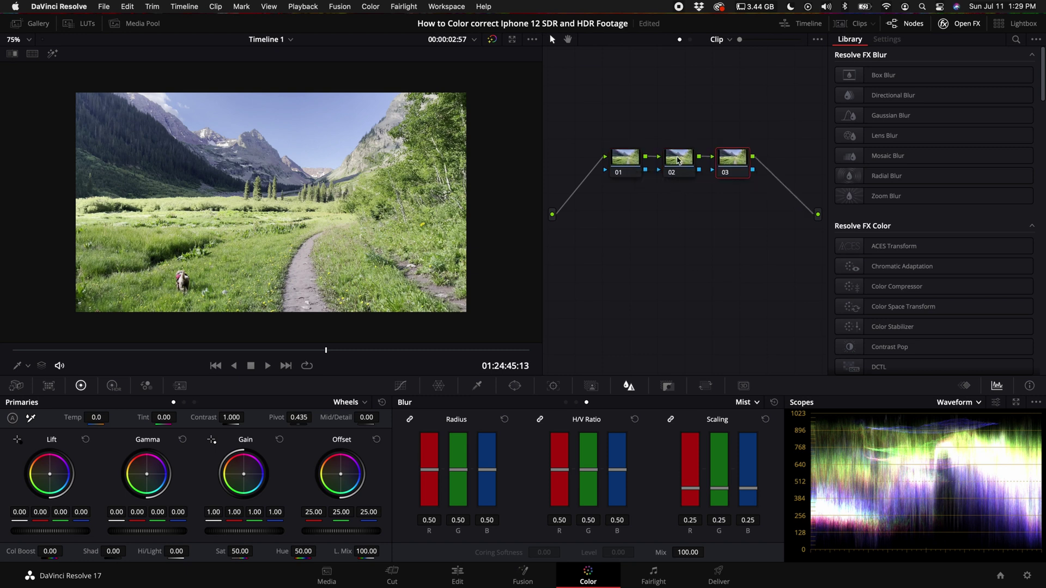
pyautogui.click(682, 162)
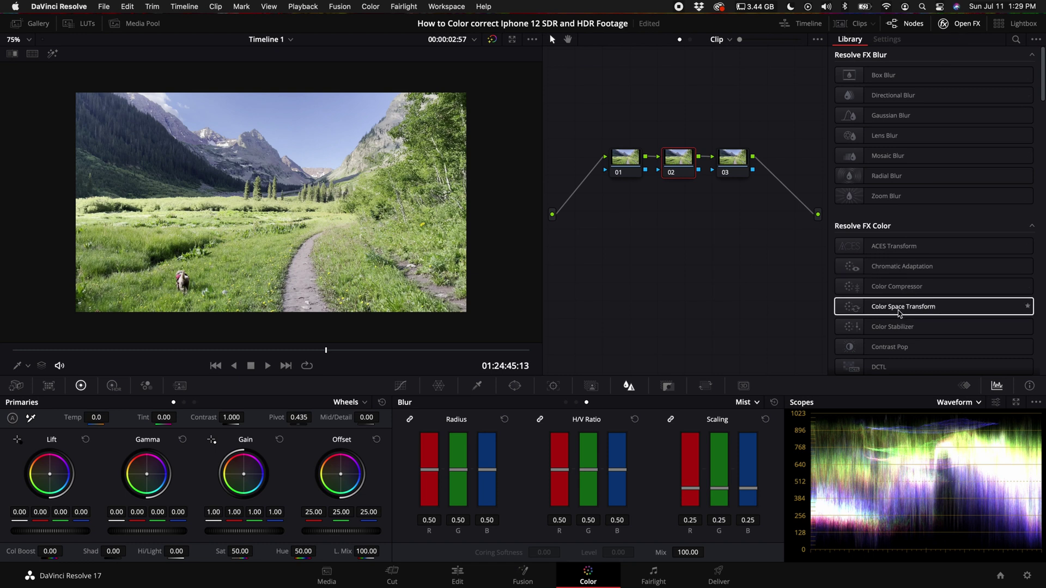
pyautogui.scroll(-2, 904, 305)
pyautogui.moveTo(902, 275); pyautogui.dragTo(681, 170)
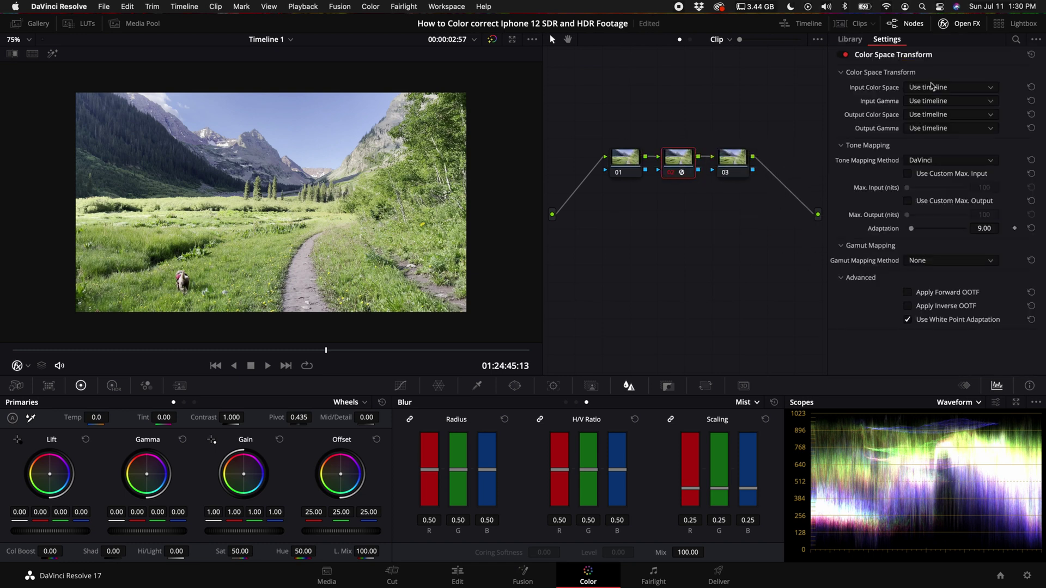
pyautogui.click(679, 172)
# Set input Rec.2020, gamma Rec.2100 HLG and Saturation Compression gamut mapping.
pyautogui.click(951, 89)
pyautogui.scroll(-5, 938, 191)
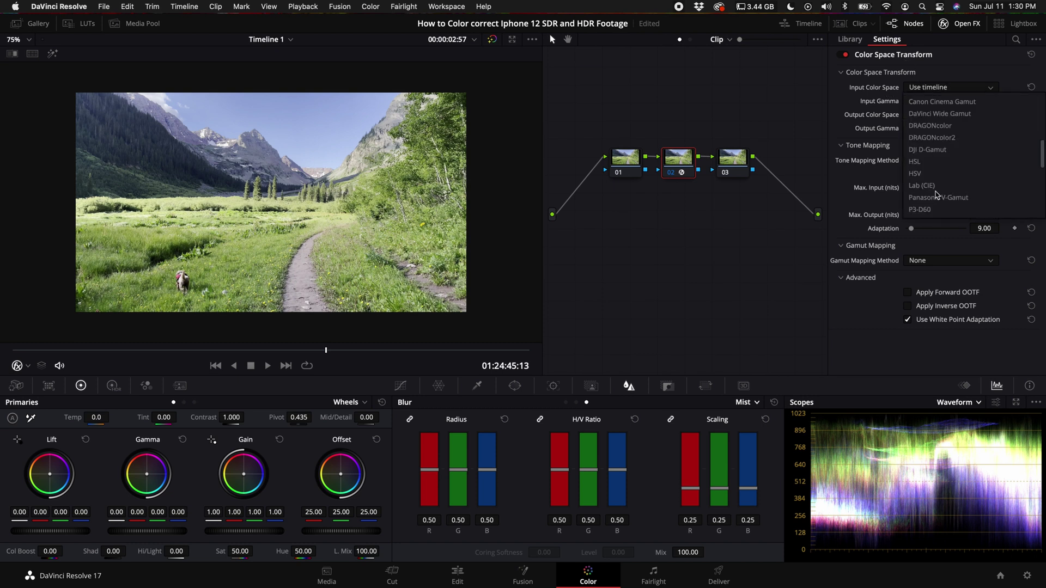
pyautogui.scroll(-2, 936, 195)
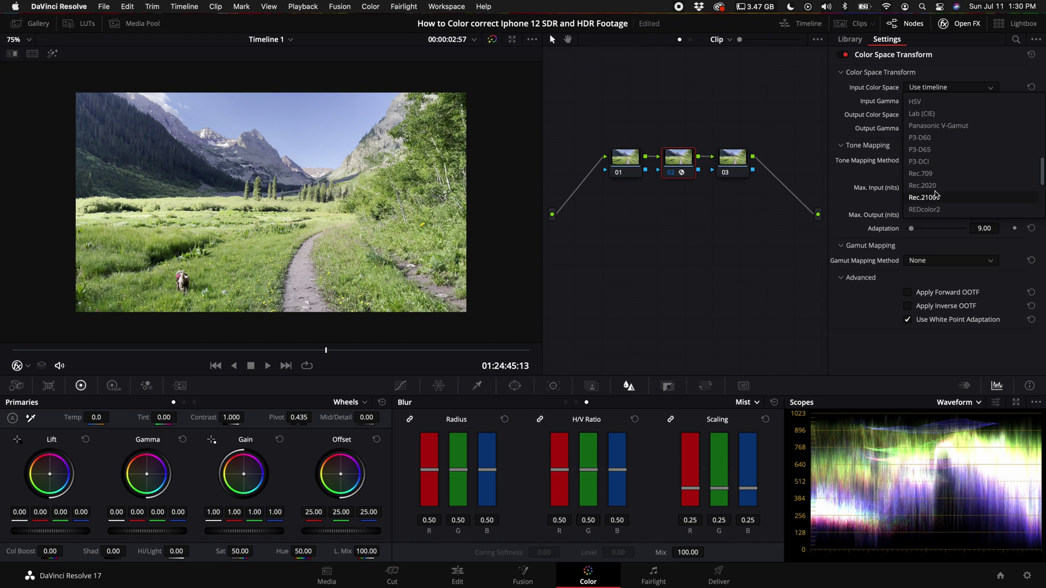
pyautogui.click(942, 189)
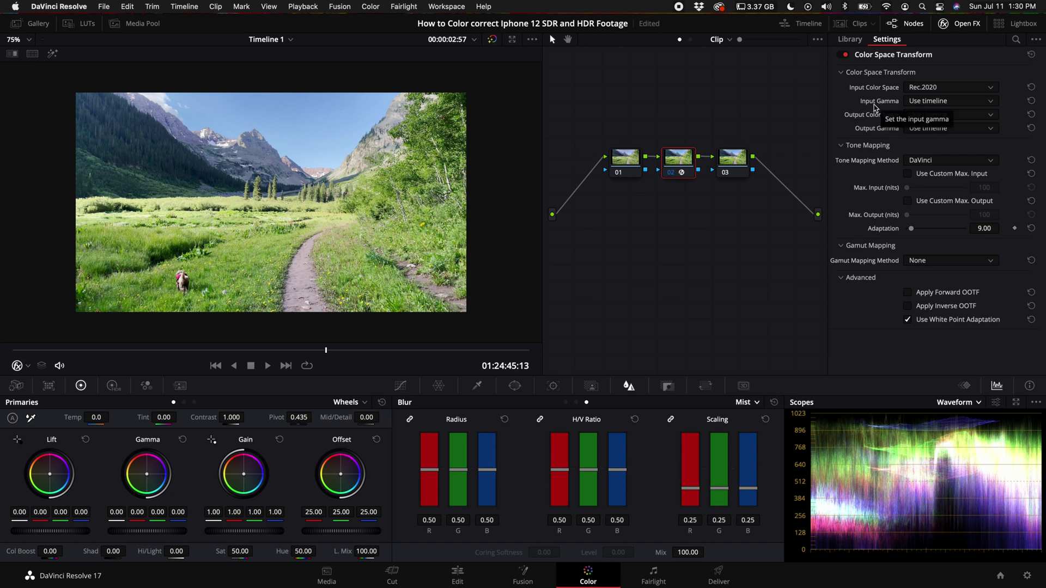
pyautogui.click(931, 102)
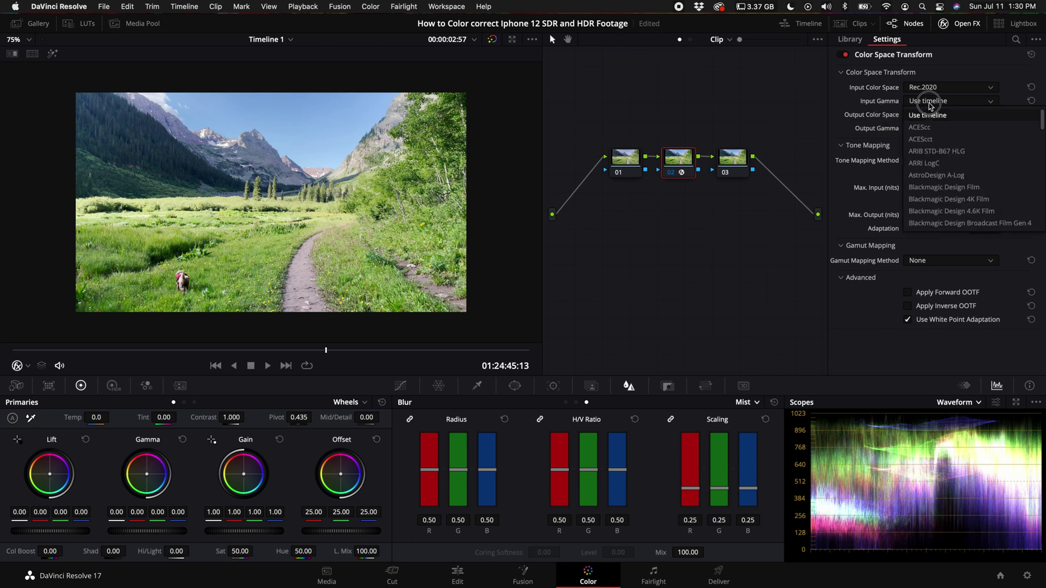
pyautogui.scroll(-5, 947, 185)
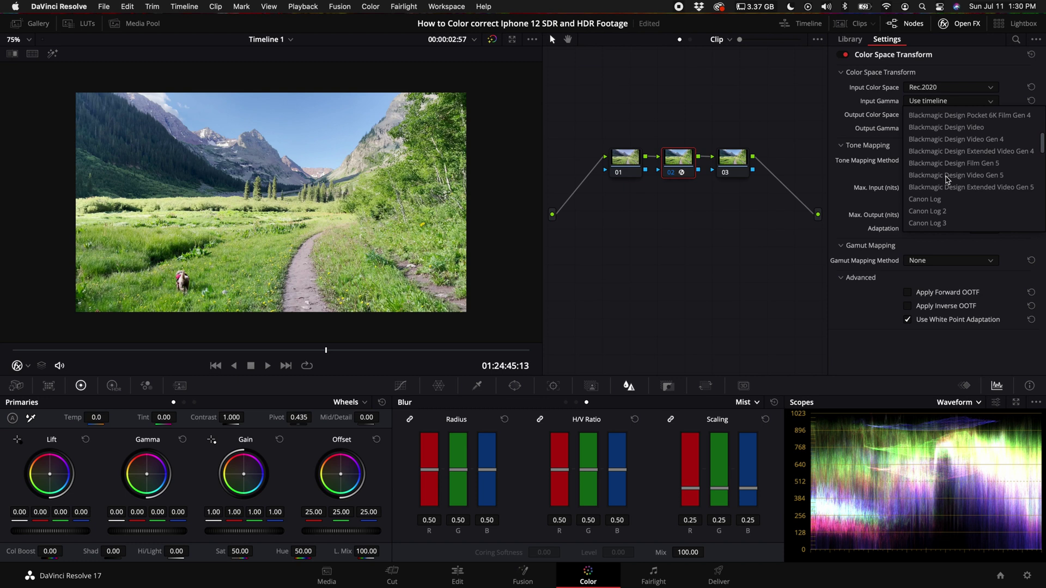
pyautogui.scroll(-5, 947, 189)
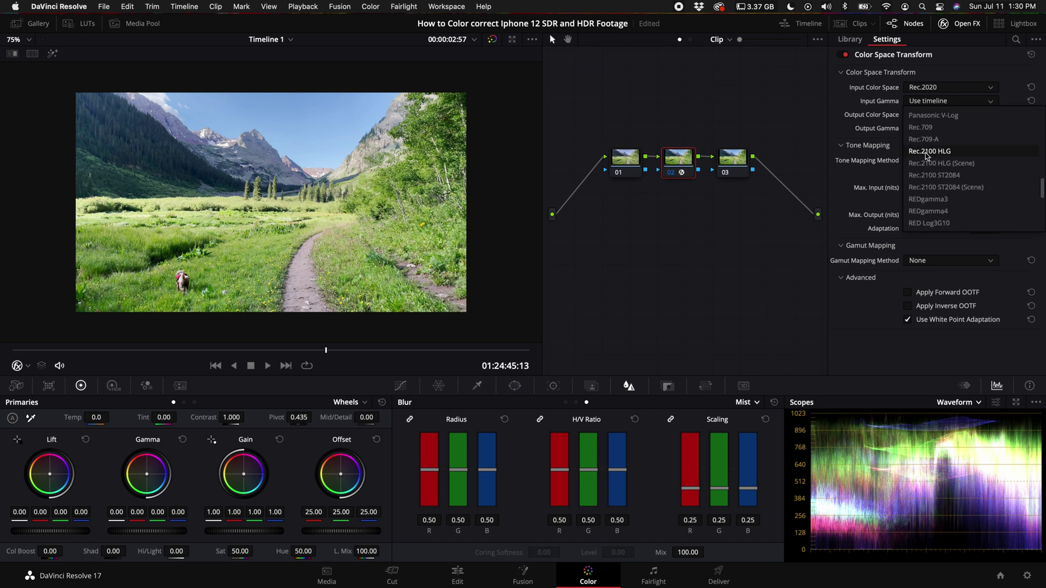
pyautogui.click(945, 152)
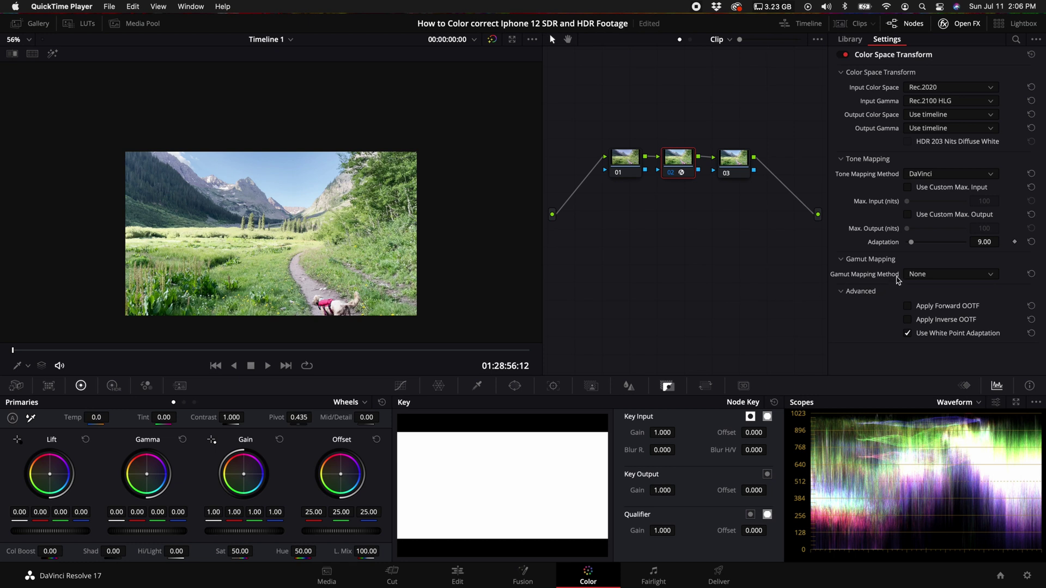
pyautogui.click(932, 276)
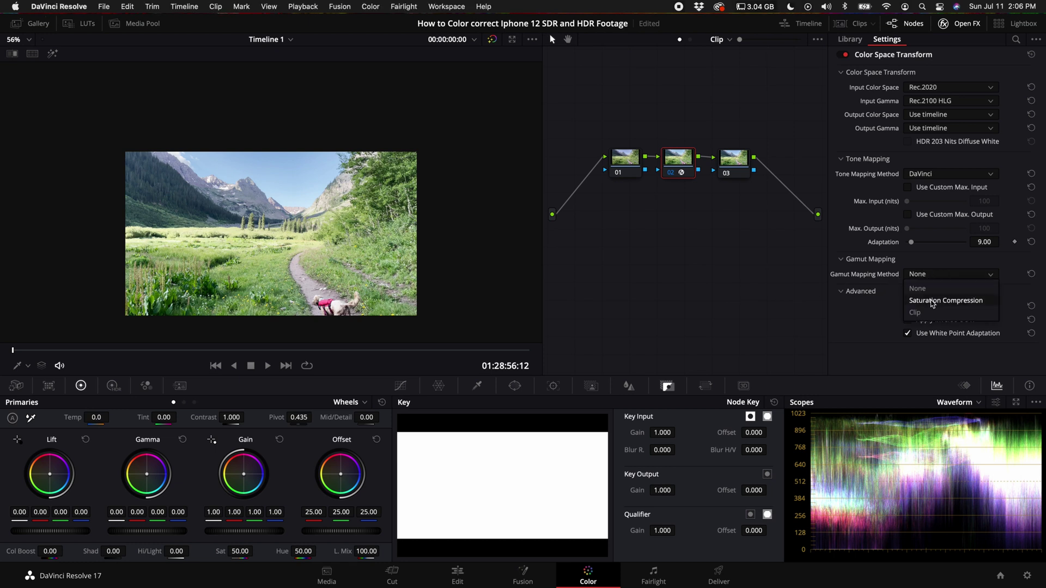
pyautogui.click(936, 302)
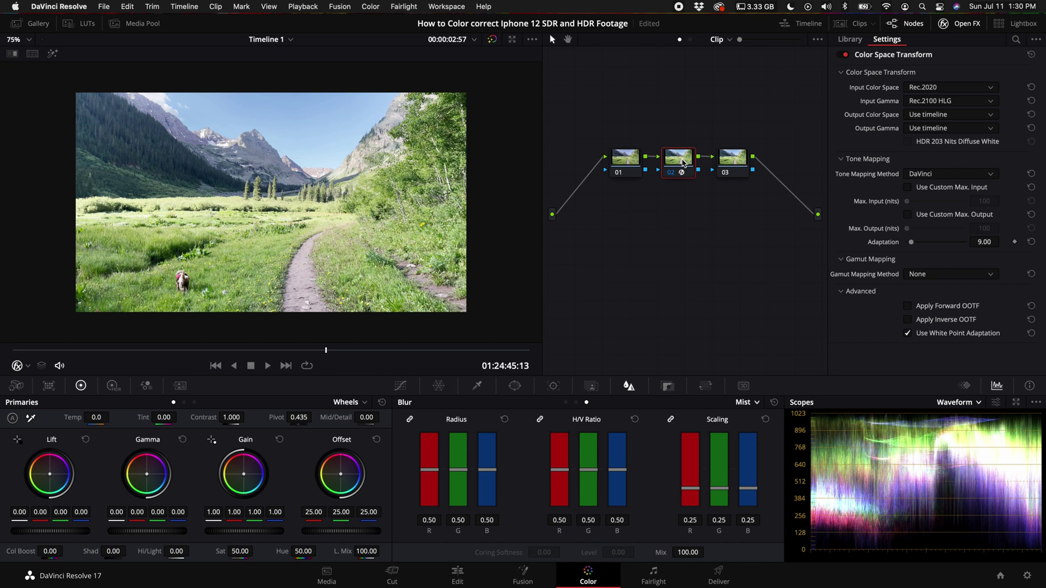
# On node 01, darken midtones with a curve point, set saturation 58.40 and colour boost 4.50.
pyautogui.click(630, 162)
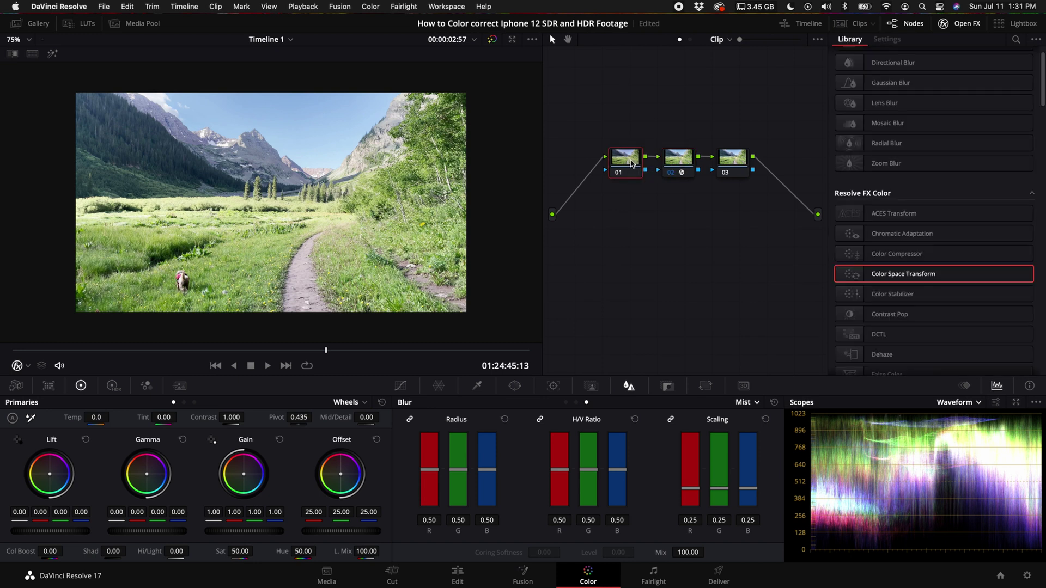
pyautogui.click(401, 386)
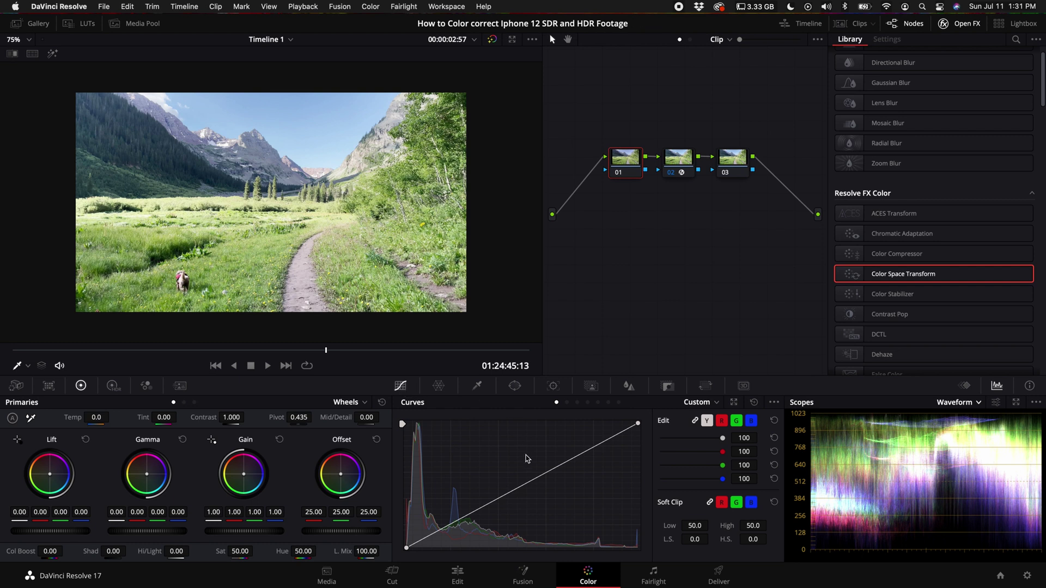
pyautogui.moveTo(528, 486); pyautogui.dragTo(552, 500)
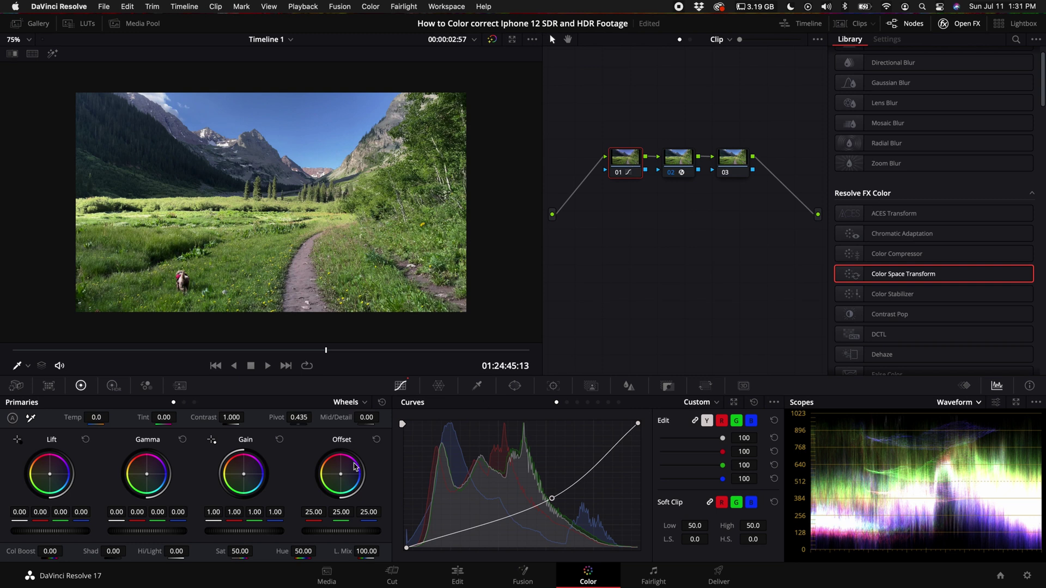
pyautogui.moveTo(243, 551); pyautogui.dragTo(261, 555)
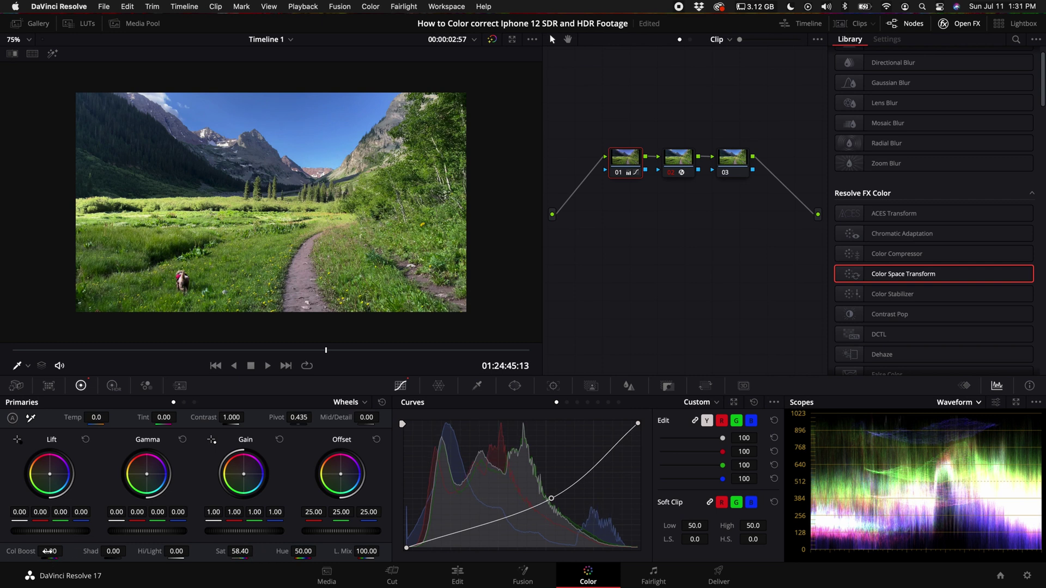
pyautogui.moveTo(48, 552); pyautogui.dragTo(48, 552)
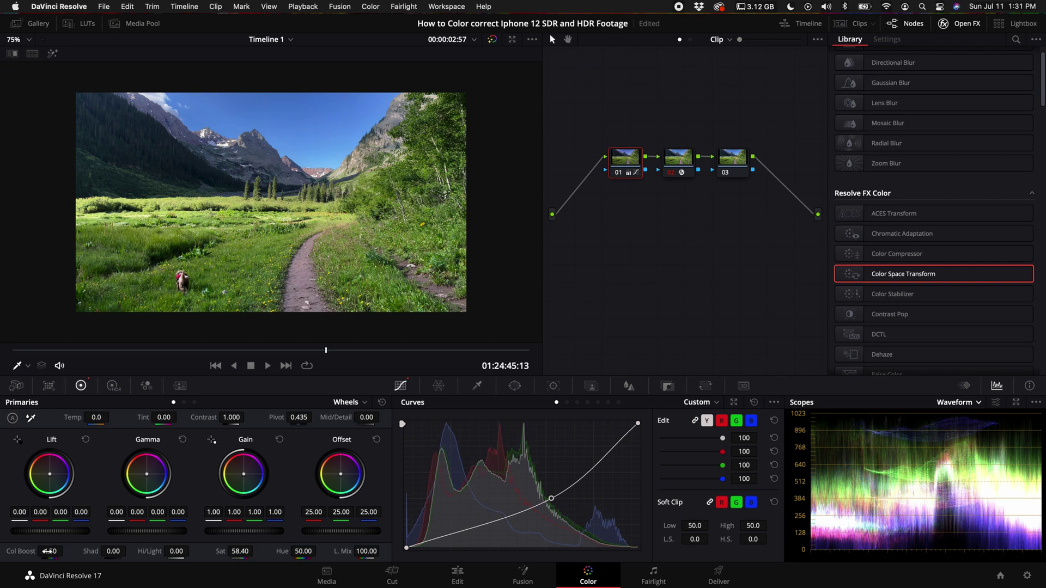
# Switch the scope to the vectorscope and return to the custom curve view.
pyautogui.click(968, 403)
pyautogui.click(967, 445)
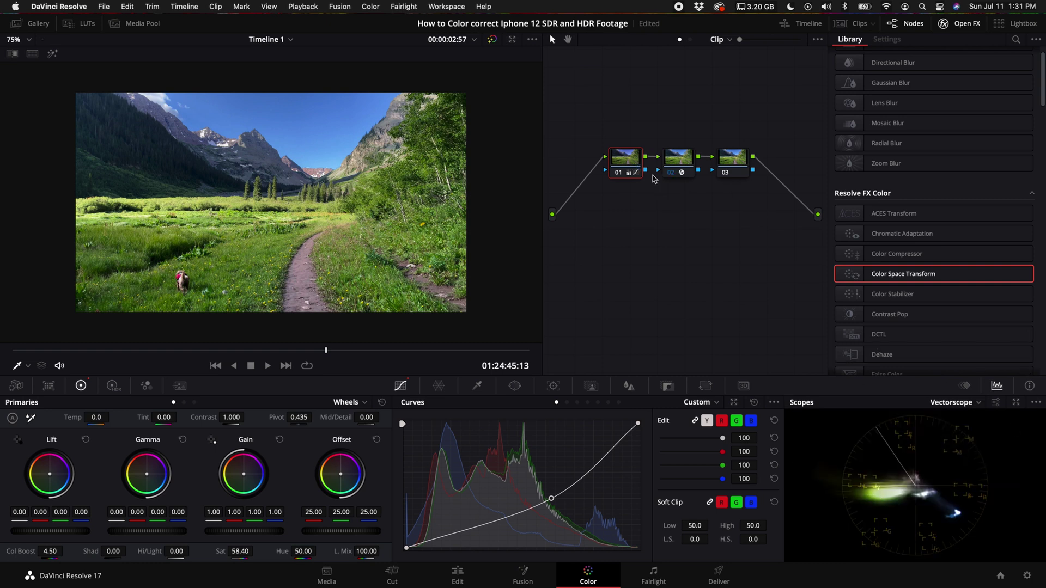
pyautogui.click(567, 402)
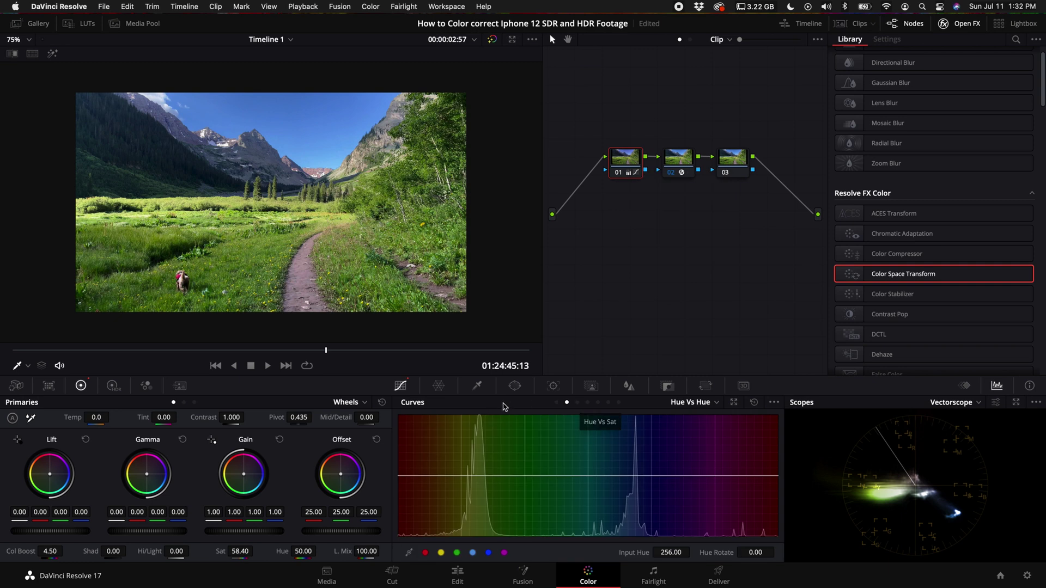
pyautogui.click(557, 403)
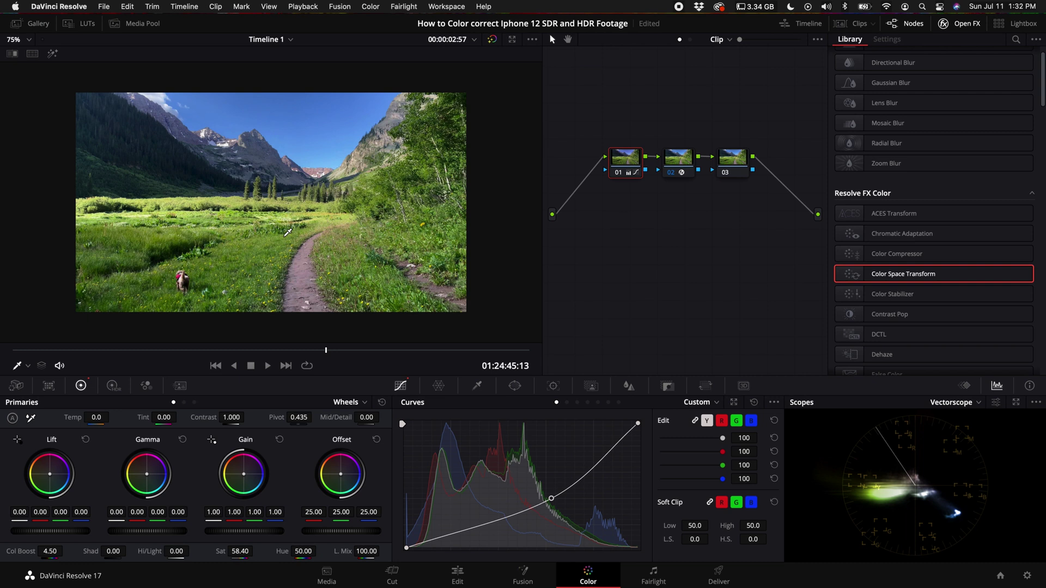
# Encode IMG_2007.MOV in Finder with the H.264 2160p setting, creating IMG_2007-1.mov.
pyautogui.press('super+Tab')
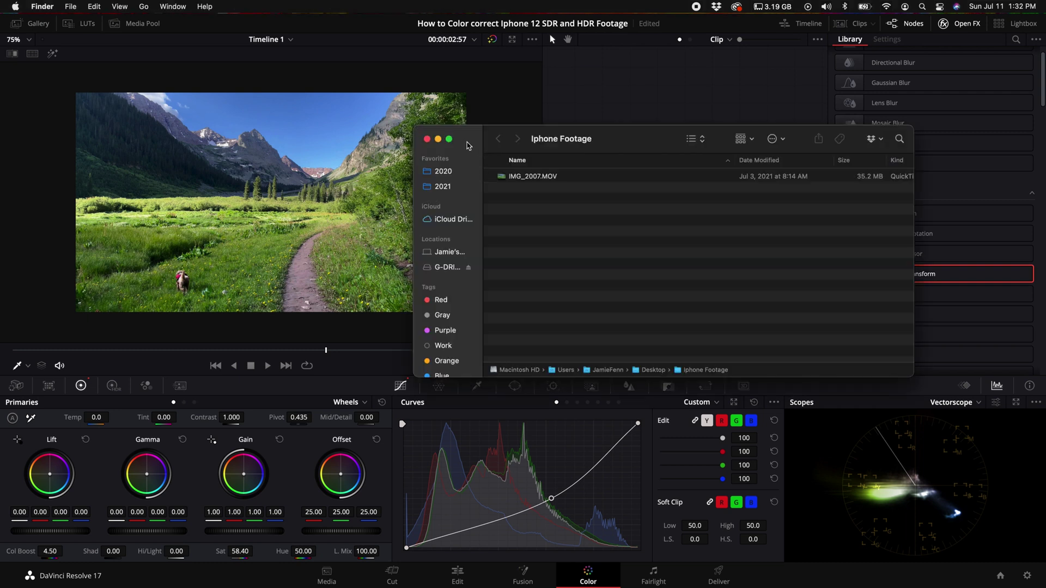
pyautogui.moveTo(467, 145); pyautogui.dragTo(517, 178)
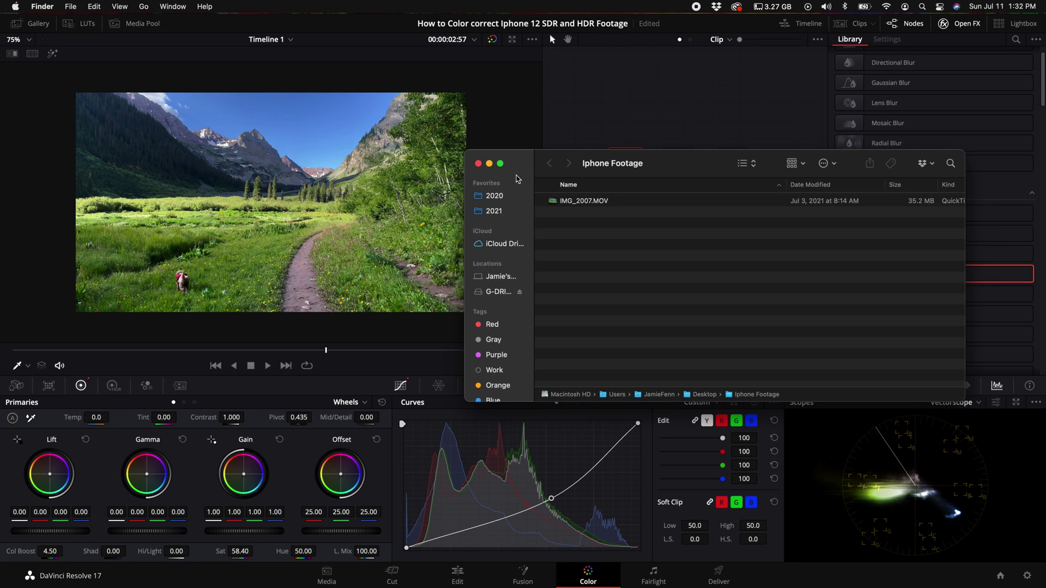
pyautogui.rightClick(606, 203)
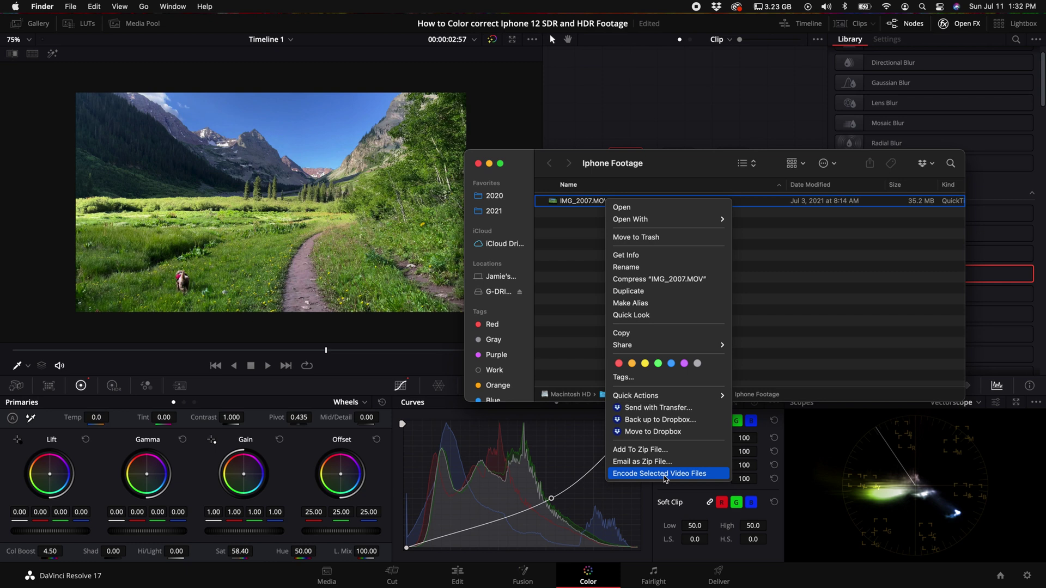
pyautogui.click(665, 474)
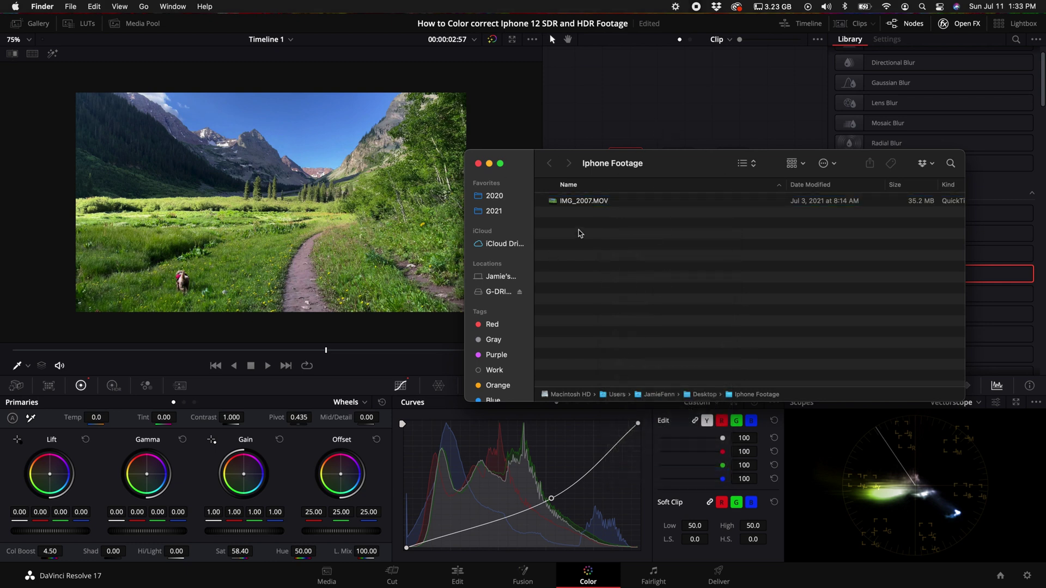
pyautogui.click(483, 175)
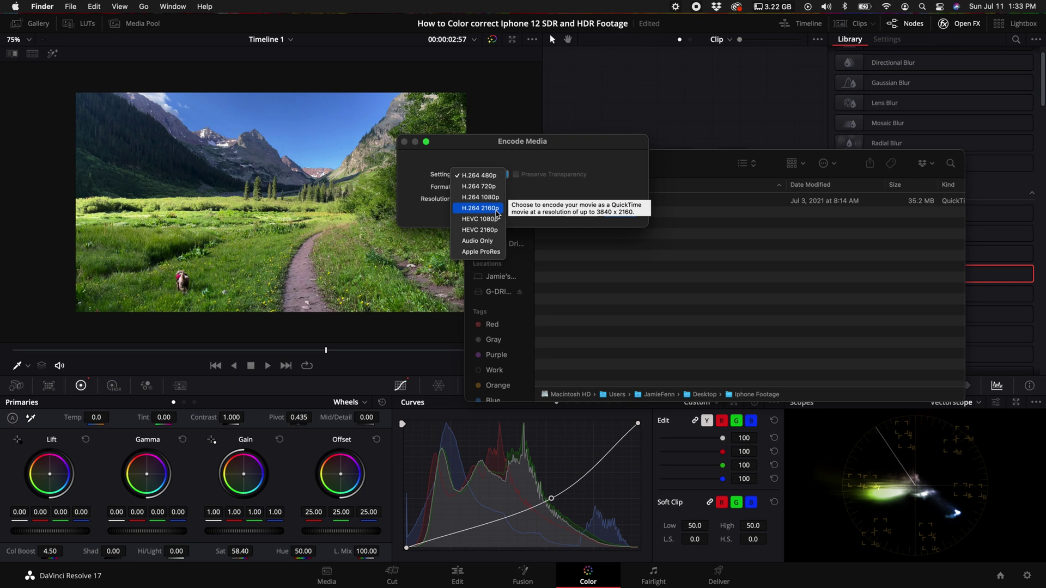
pyautogui.click(497, 209)
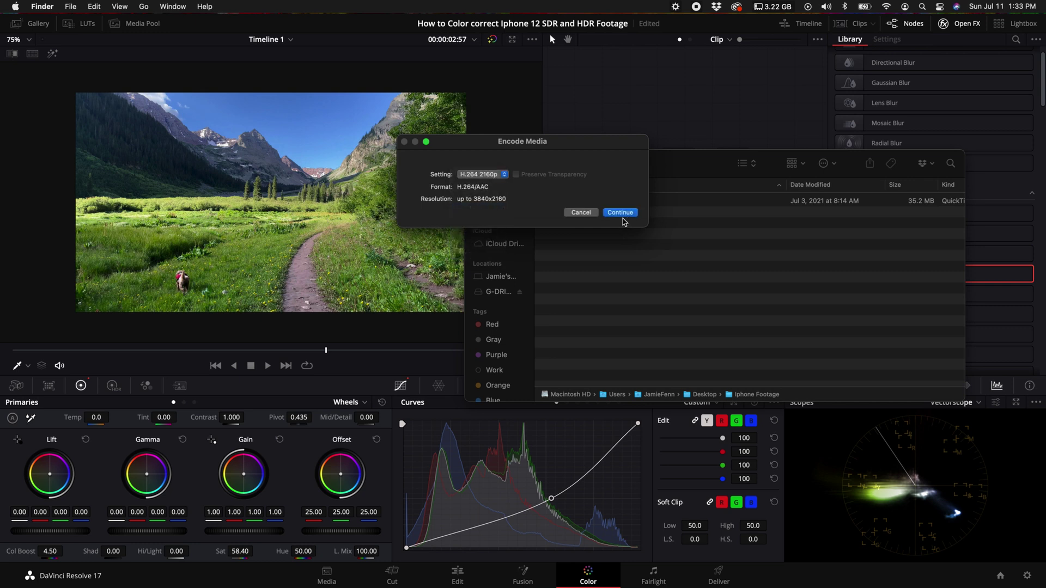
pyautogui.click(620, 213)
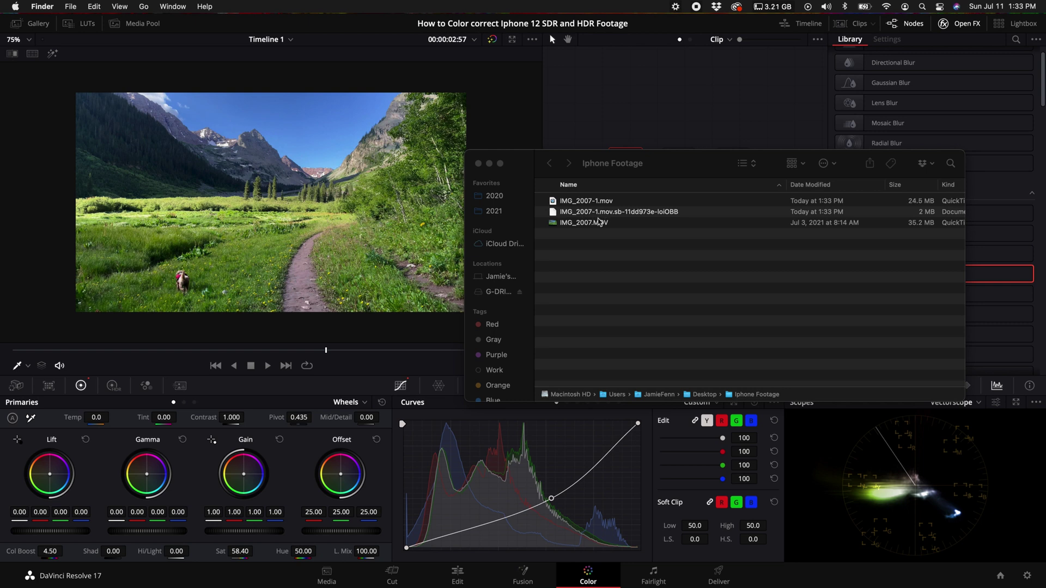
pyautogui.click(600, 201)
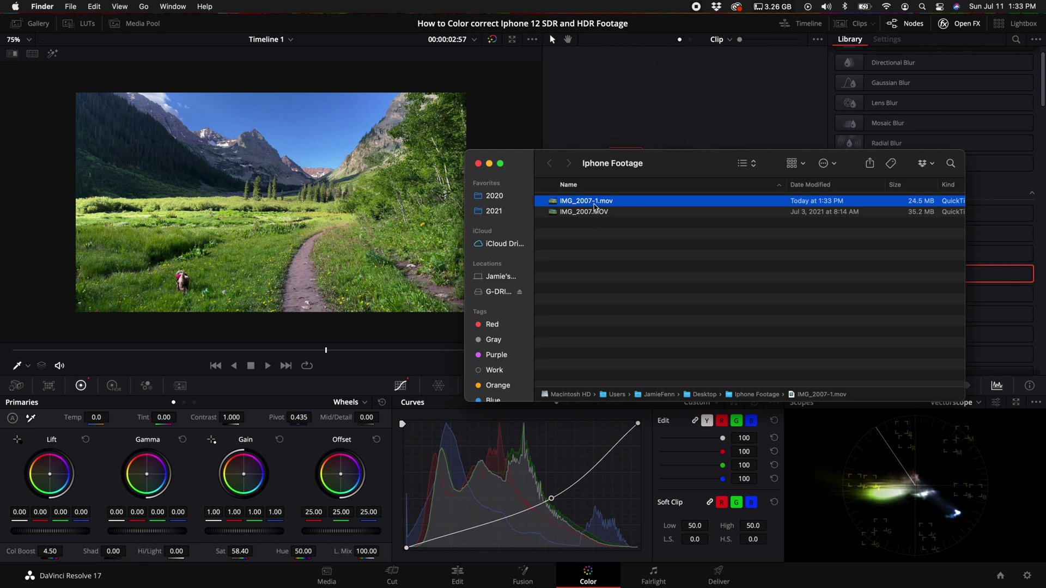
pyautogui.click(466, 560)
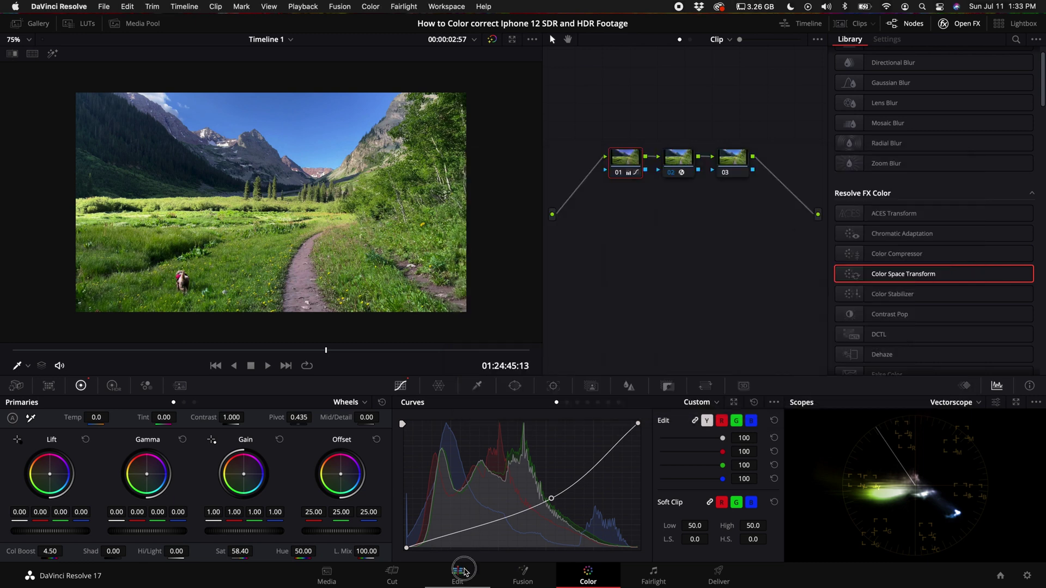
# On the Edit page, add IMG_2007-1.mov to the timeline right after IMG_2007.MOV.
pyautogui.click(458, 572)
pyautogui.press('super+Tab')
pyautogui.moveTo(586, 206); pyautogui.dragTo(403, 490)
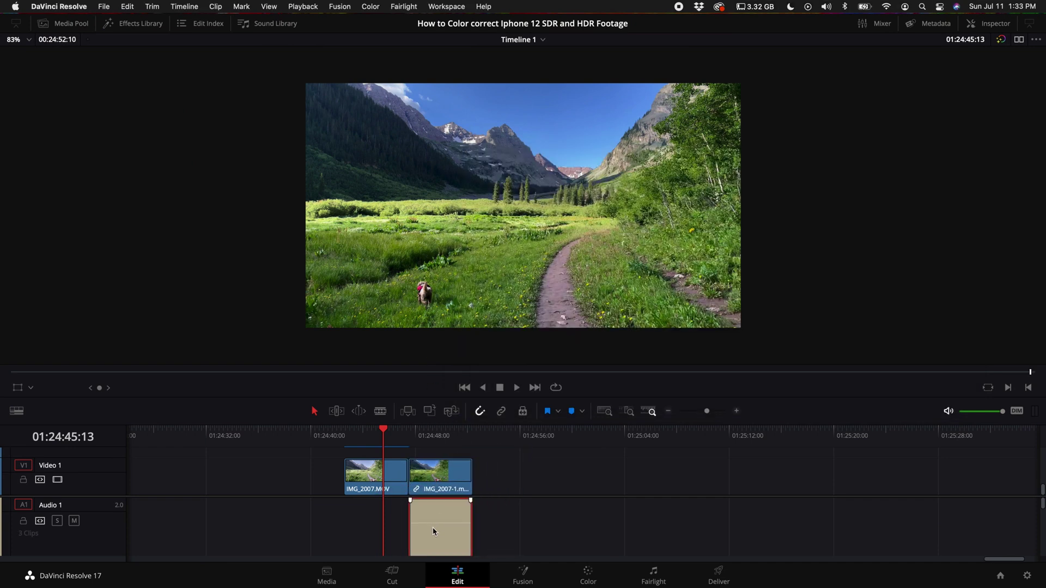
# Alternate between matching frames of the original clip and the encoded copy.
pyautogui.click(432, 436)
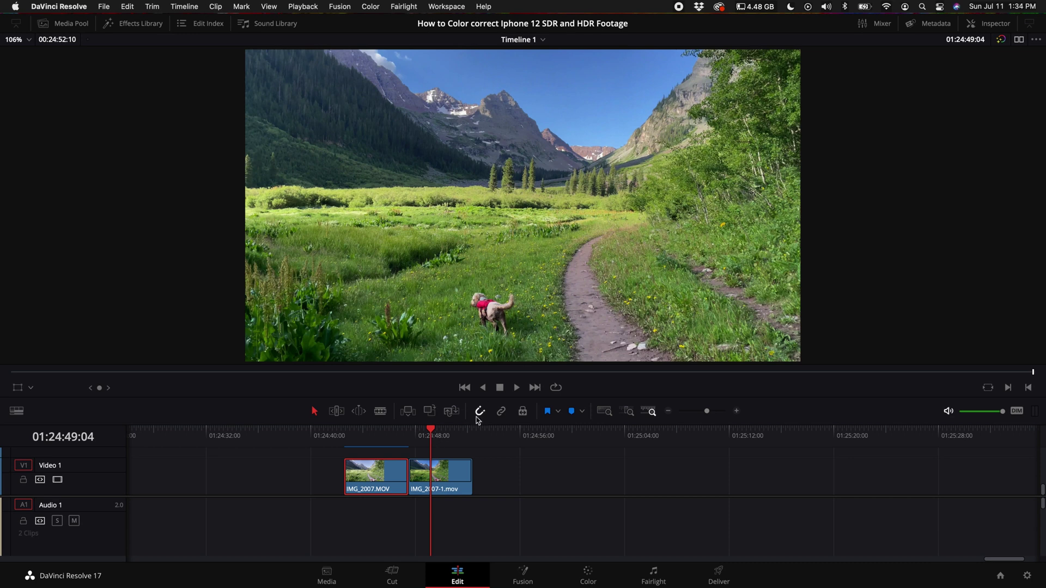
pyautogui.scroll(-2, 501, 247)
pyautogui.scroll(4, 507, 251)
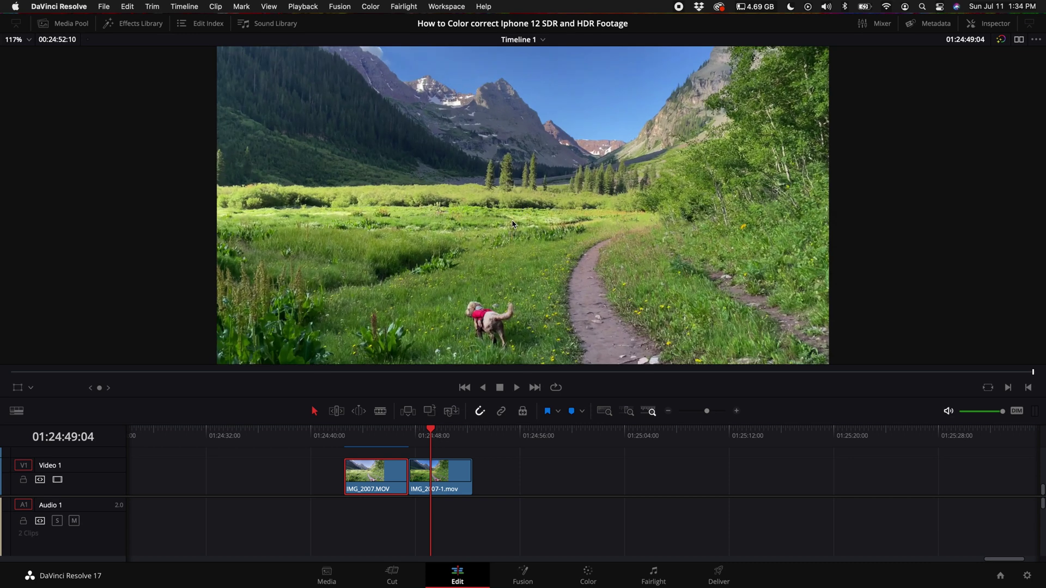
pyautogui.scroll(-3, 512, 207)
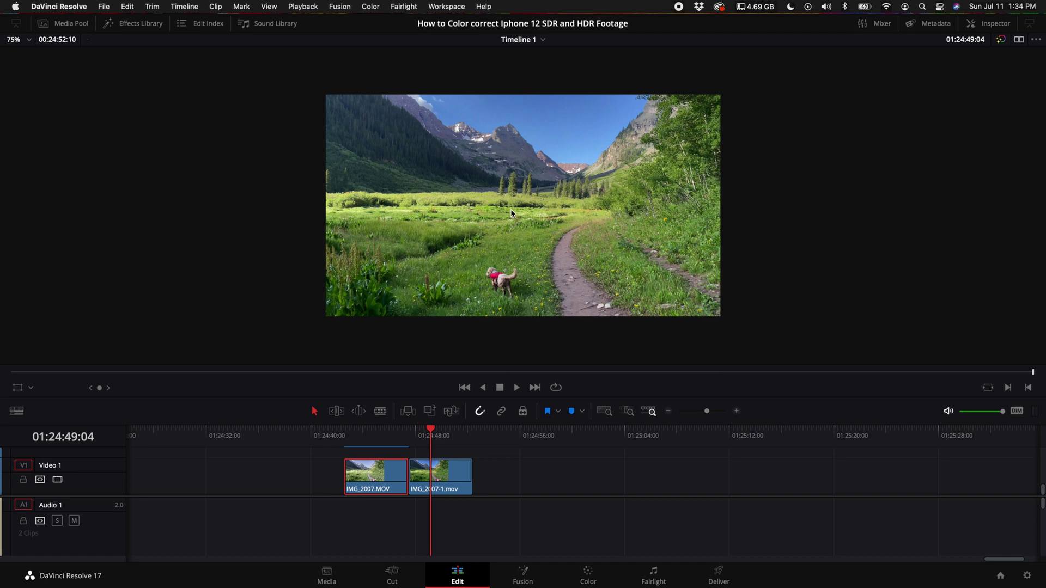
pyautogui.click(373, 436)
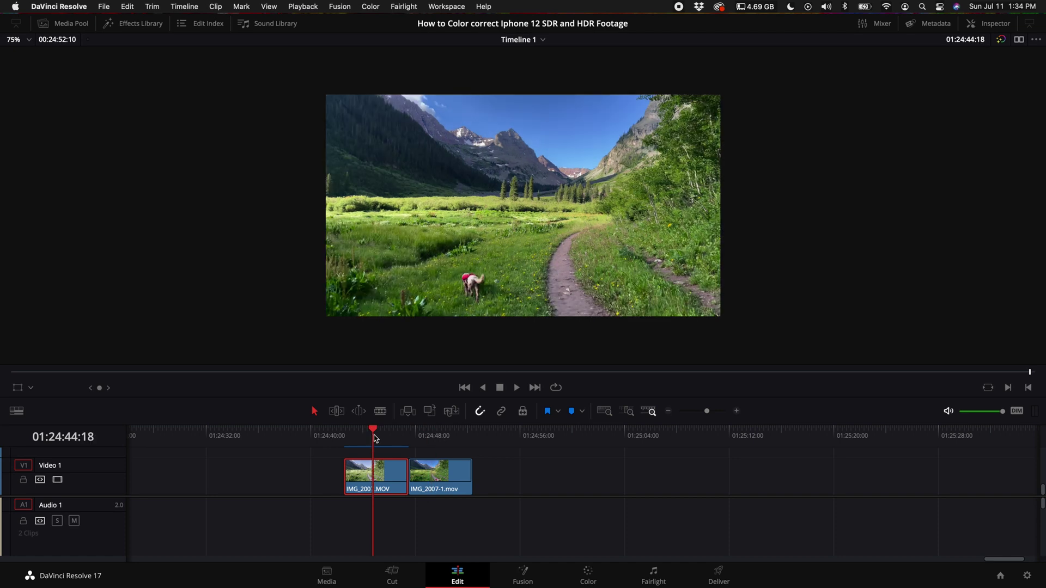
pyautogui.click(441, 436)
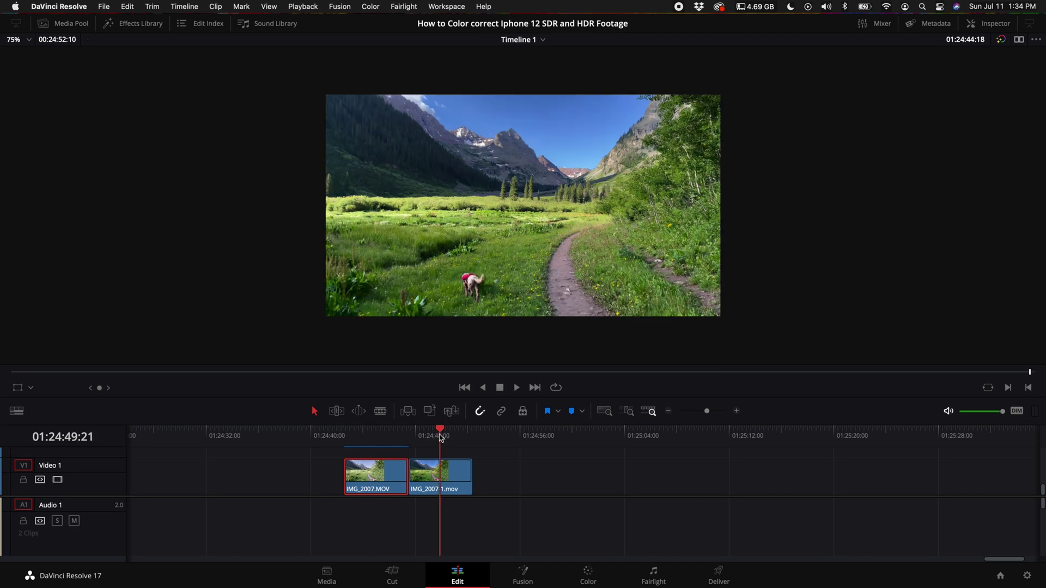
pyautogui.click(378, 436)
pyautogui.click(444, 436)
pyautogui.click(381, 436)
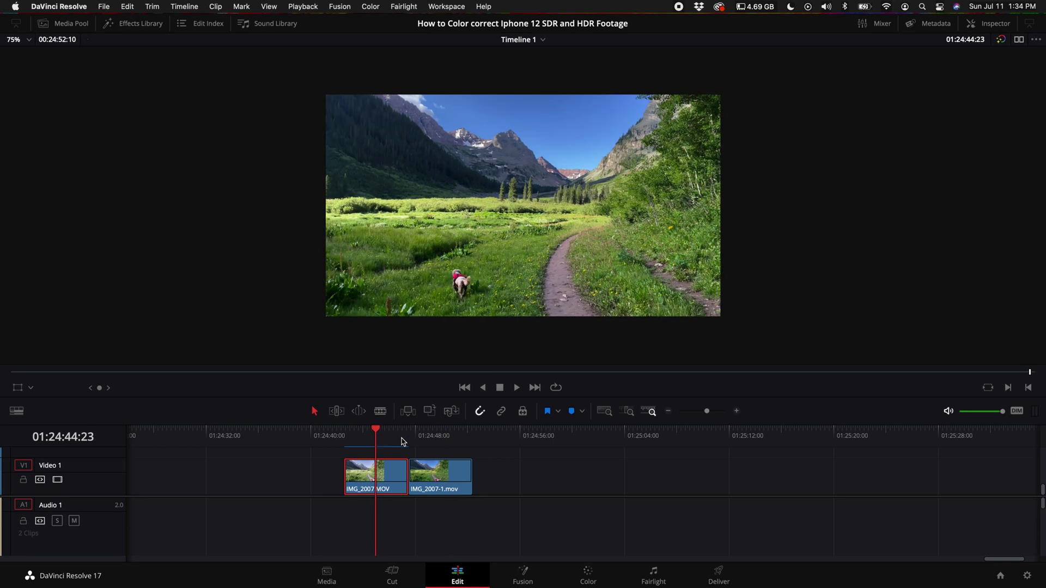
pyautogui.click(442, 435)
pyautogui.click(375, 436)
pyautogui.click(427, 436)
pyautogui.click(377, 436)
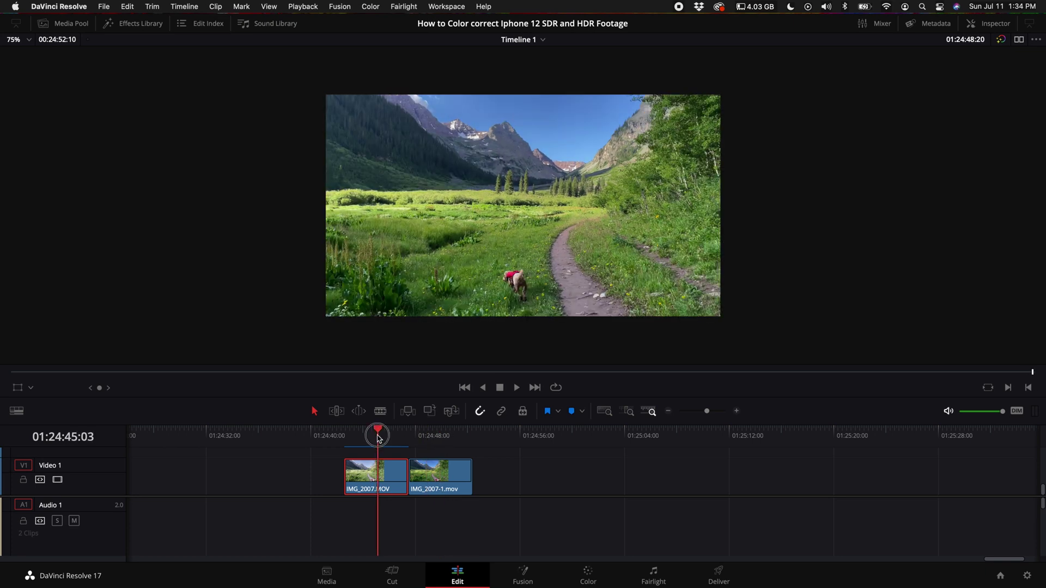
pyautogui.click(433, 436)
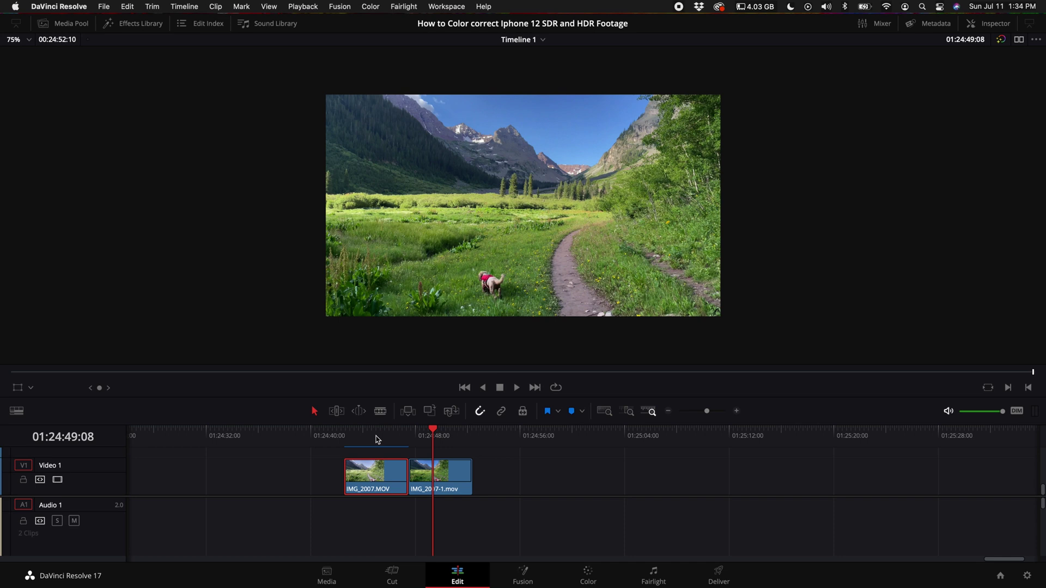
pyautogui.click(374, 436)
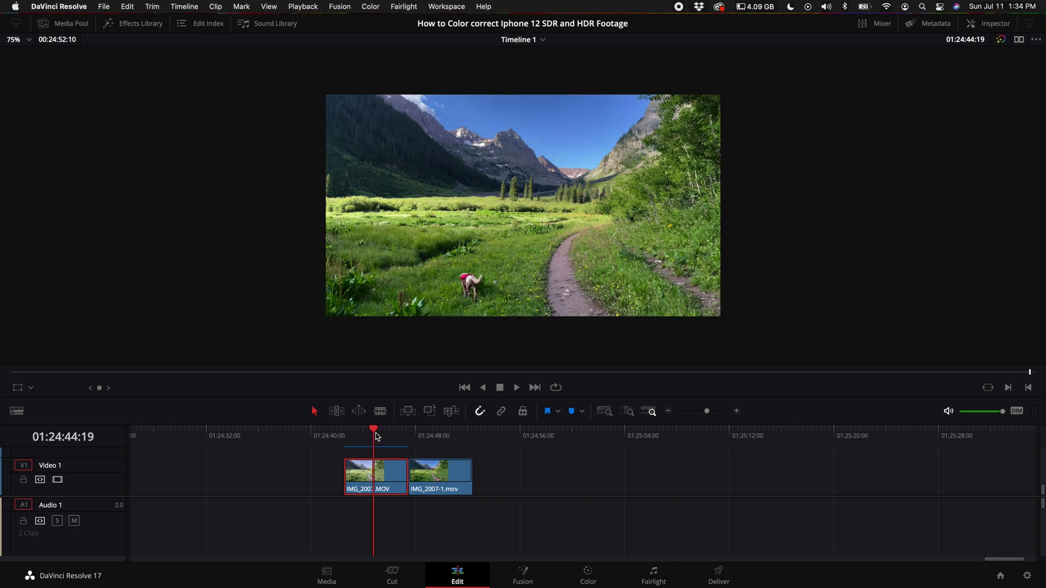
pyautogui.click(433, 436)
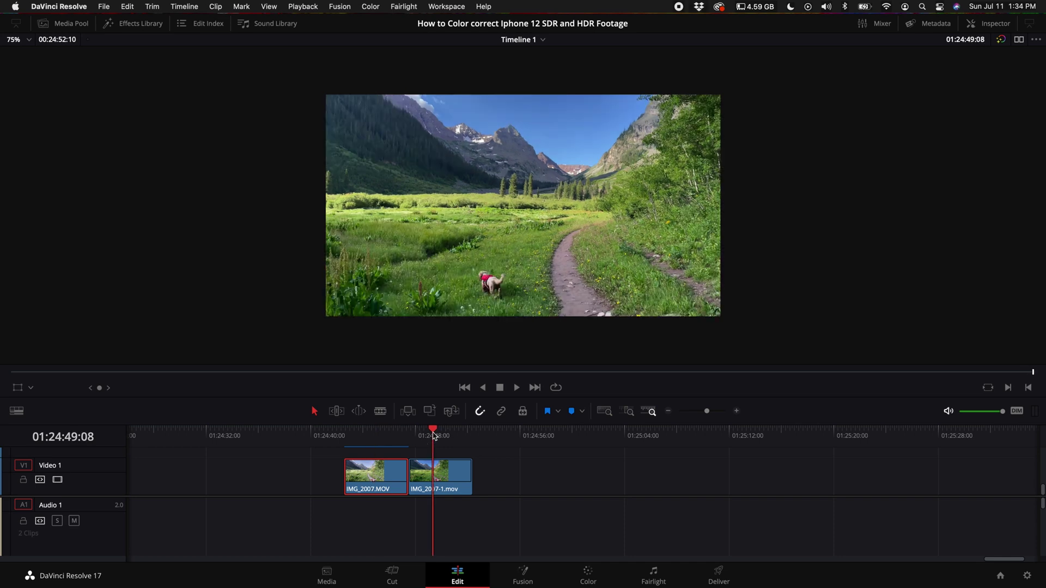
# On the Color page, lift the blacks on clip 22's curve, then switch to SDR clip 23.
pyautogui.click(377, 433)
pyautogui.click(588, 575)
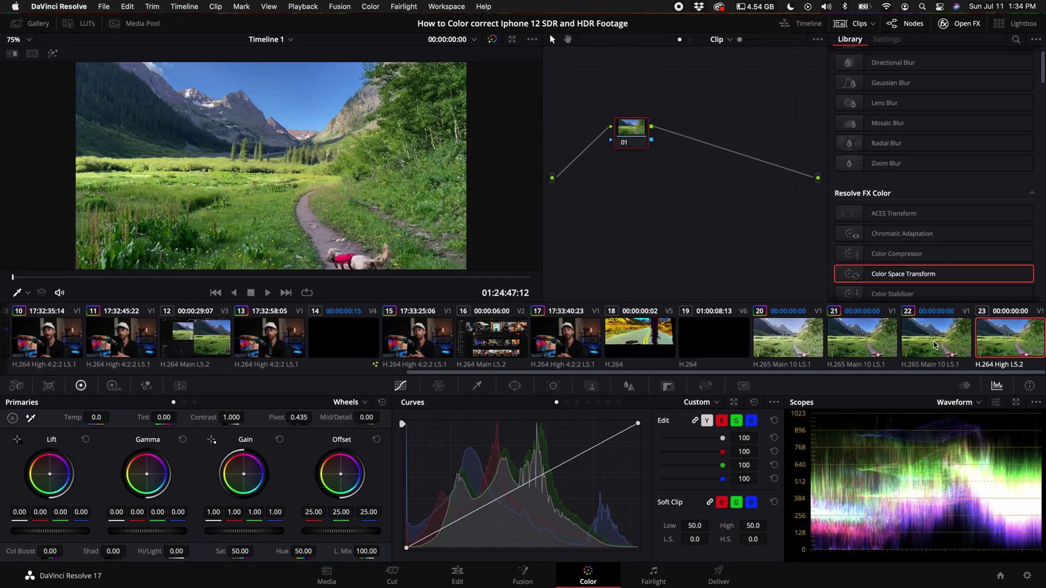
pyautogui.click(934, 345)
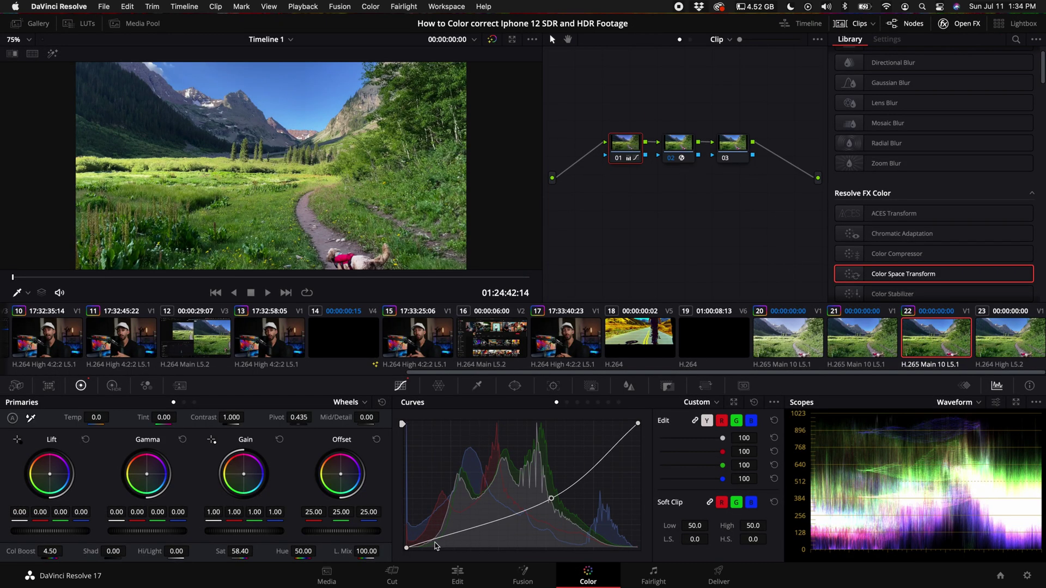
pyautogui.moveTo(406, 549); pyautogui.dragTo(406, 543)
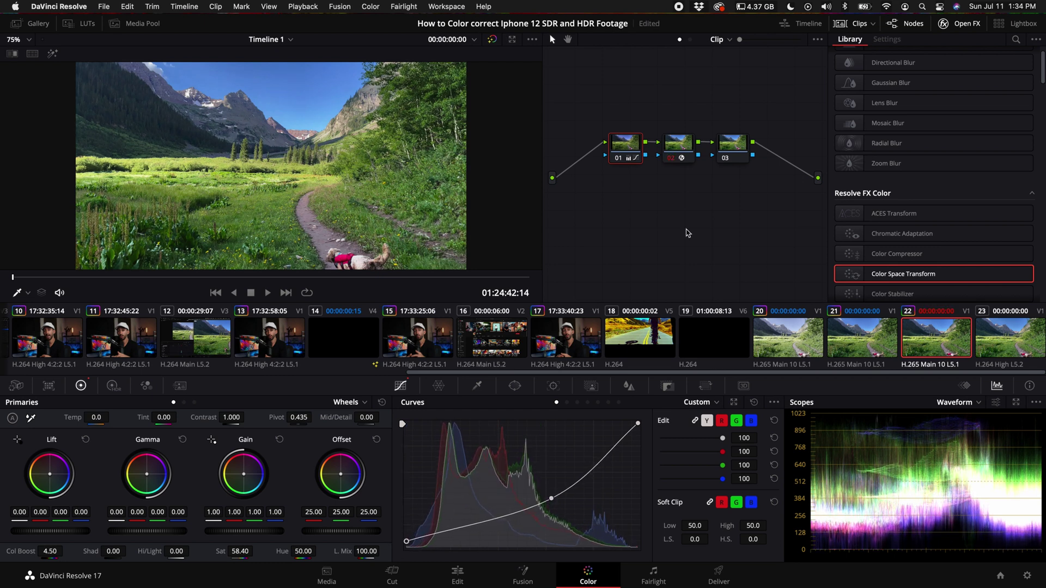
pyautogui.click(998, 335)
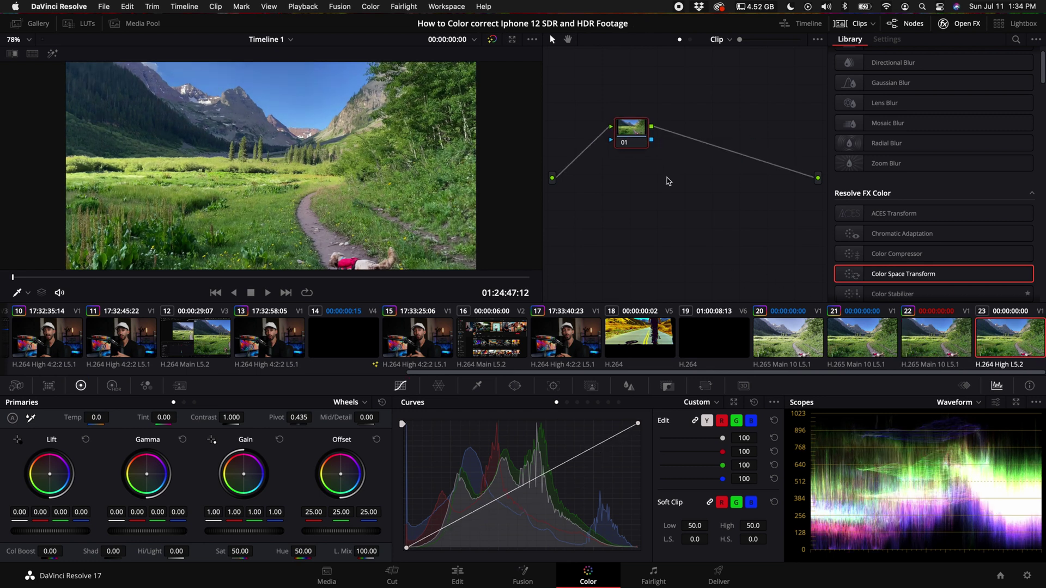
# Return to graded clip 22 and show the vectorscope.
pyautogui.click(948, 341)
pyautogui.click(954, 402)
pyautogui.click(951, 436)
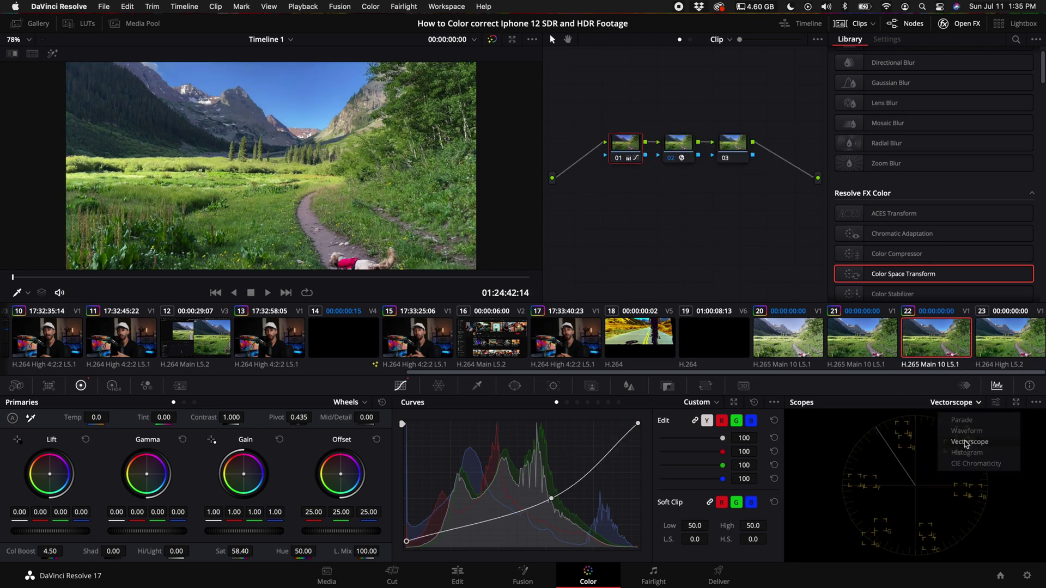
# Flick between clips 23 and 22 to compare grades, then hide the side panels.
pyautogui.click(1008, 340)
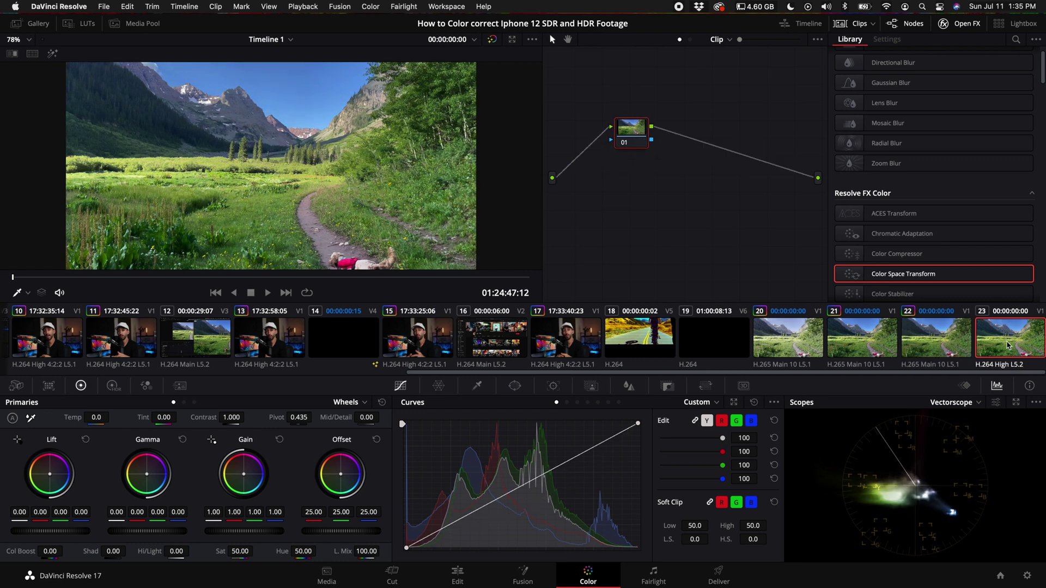
pyautogui.click(943, 344)
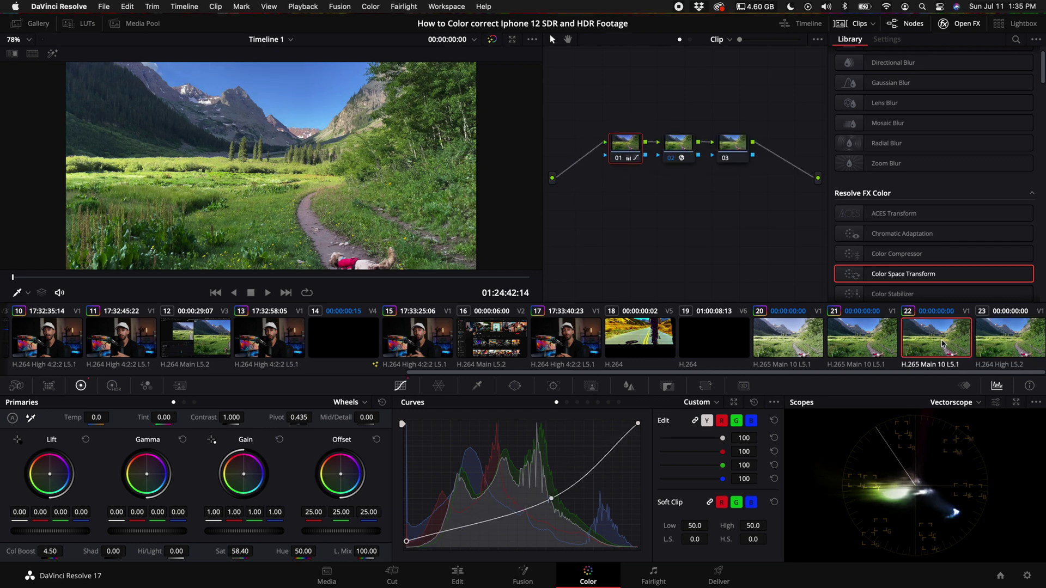
pyautogui.click(1017, 344)
pyautogui.click(963, 349)
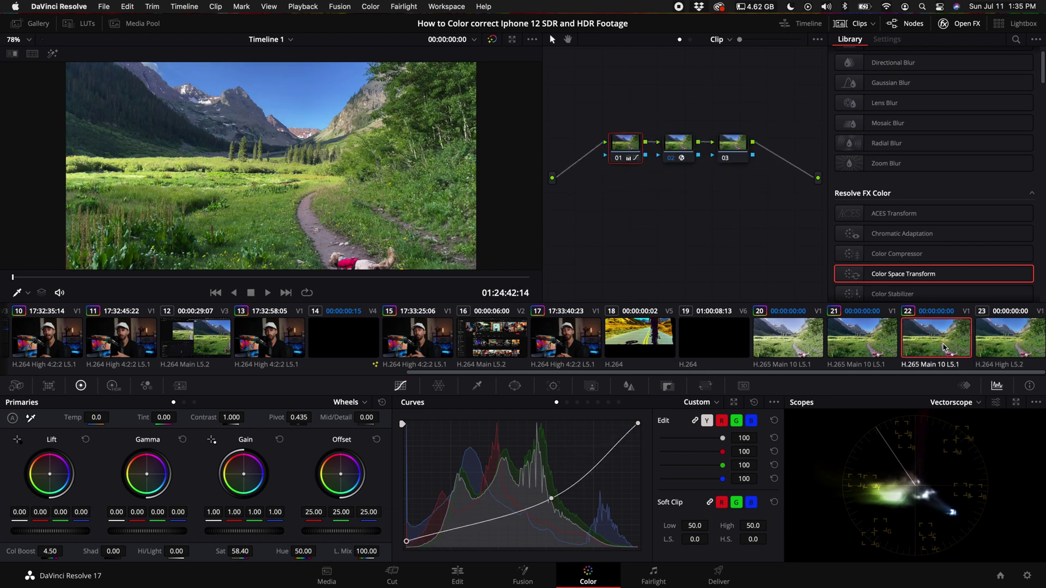
pyautogui.click(1000, 348)
pyautogui.click(938, 344)
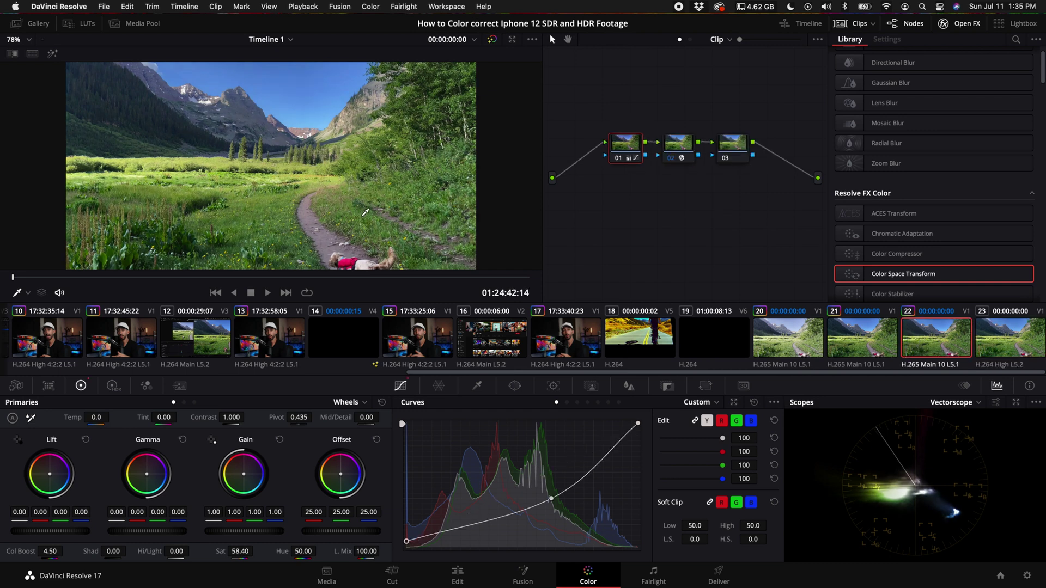
pyautogui.click(842, 24)
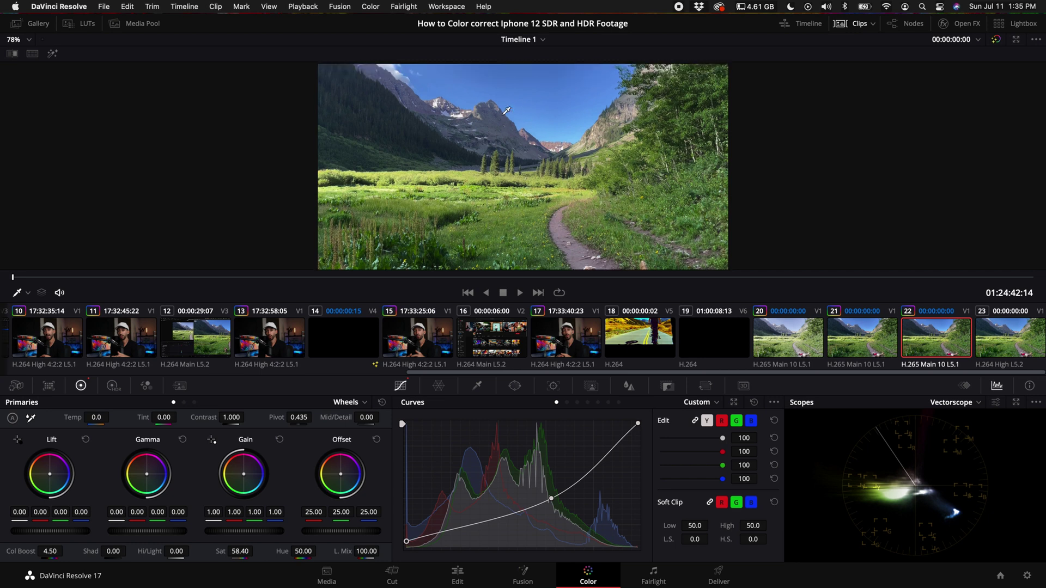
# Zoom the viewer onto the mountain peak and hide the clip thumbnails.
pyautogui.scroll(5, 507, 115)
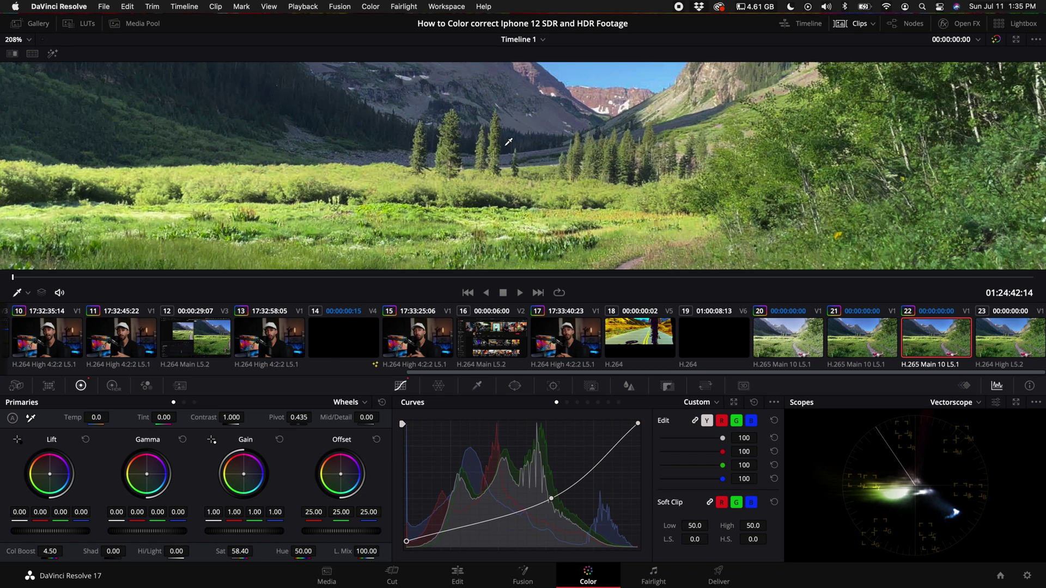
pyautogui.scroll(6, 509, 143)
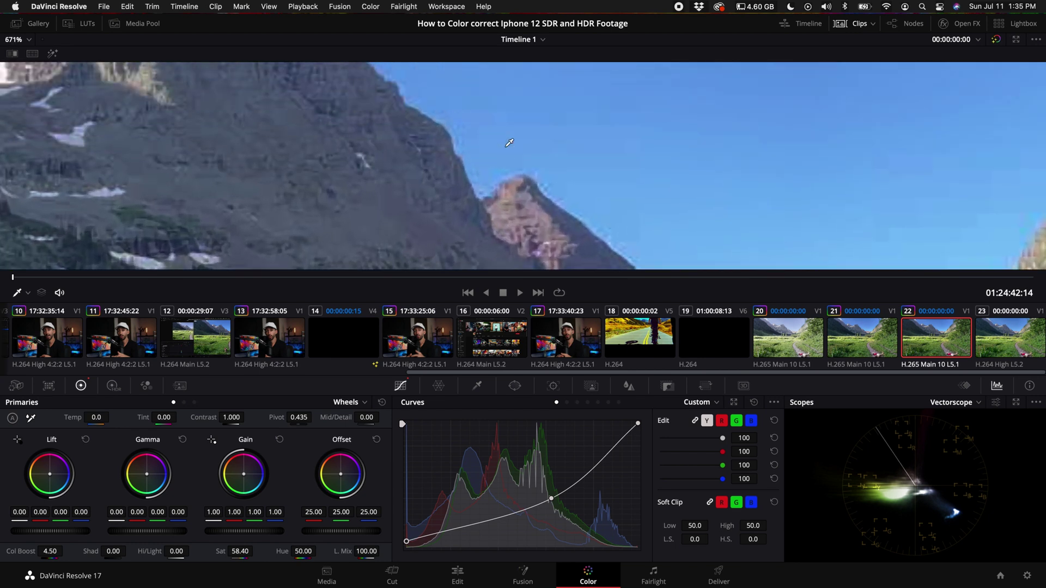
pyautogui.click(854, 23)
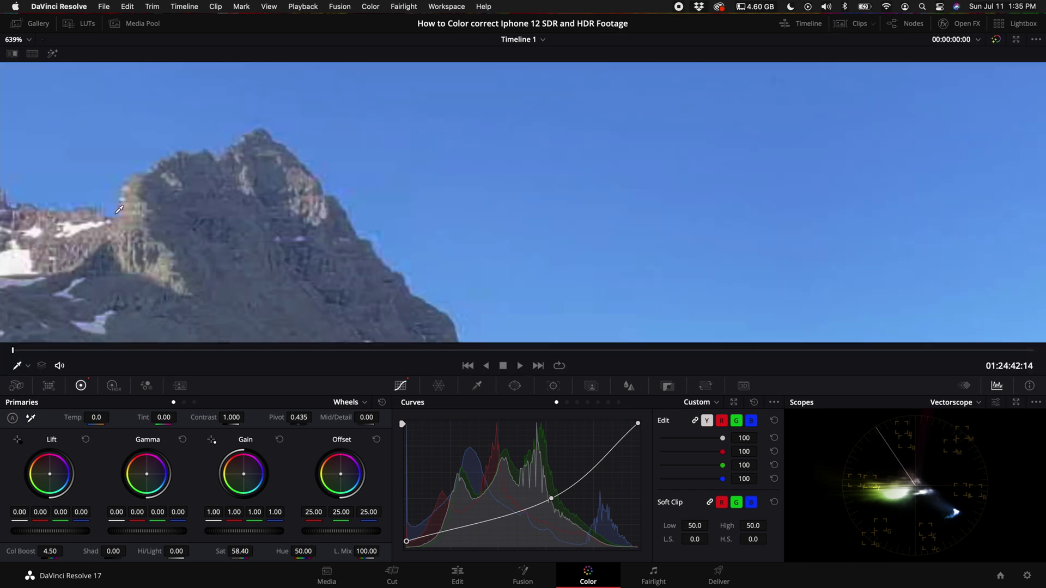
pyautogui.scroll(-2, 77, 213)
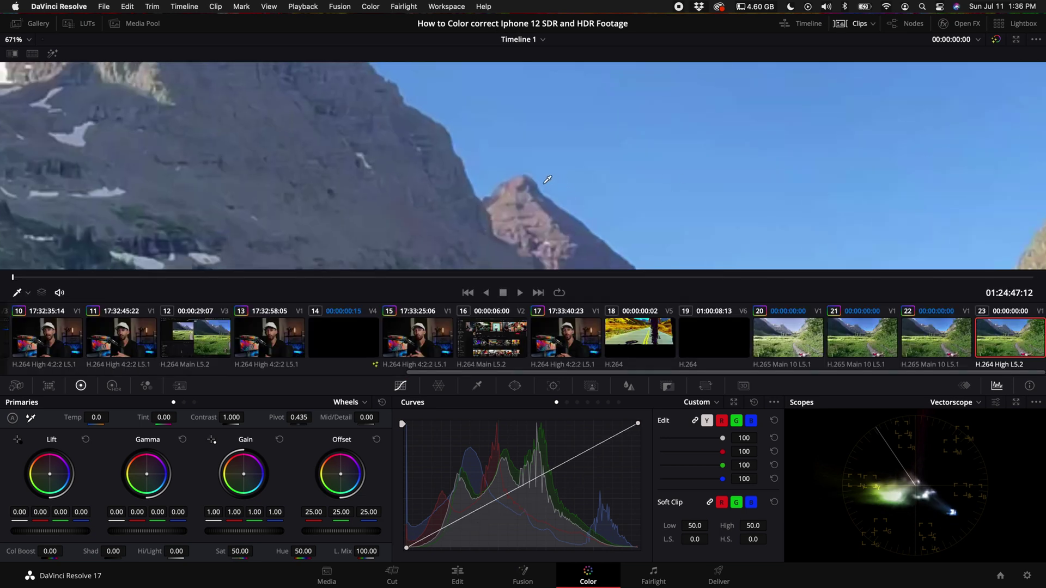
pyautogui.scroll(2, 547, 179)
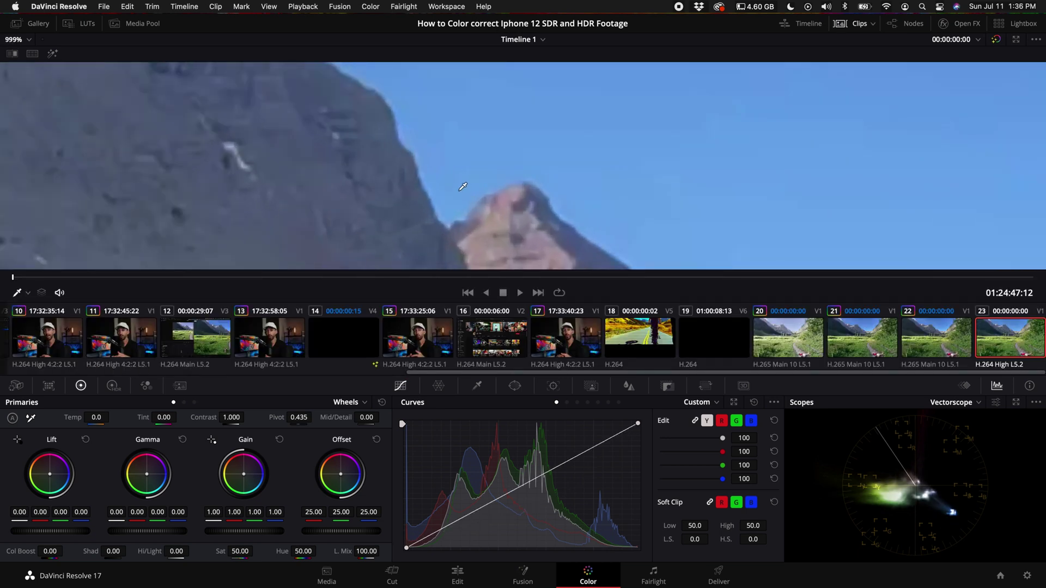
pyautogui.scroll(-2, 463, 187)
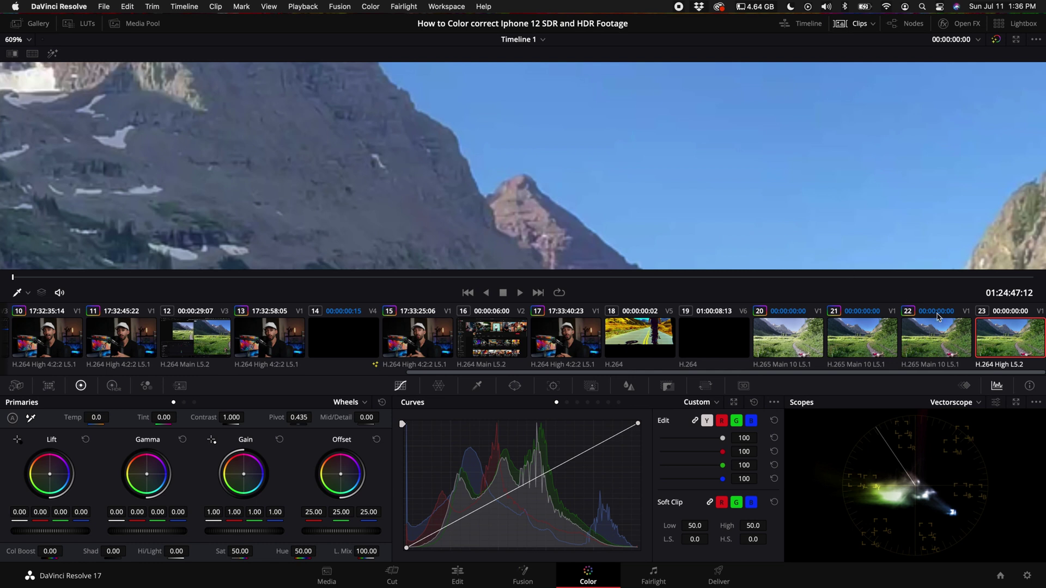
# Alternate between clips 22 and 23 to compare peak detail, then reopen the effects library.
pyautogui.click(935, 341)
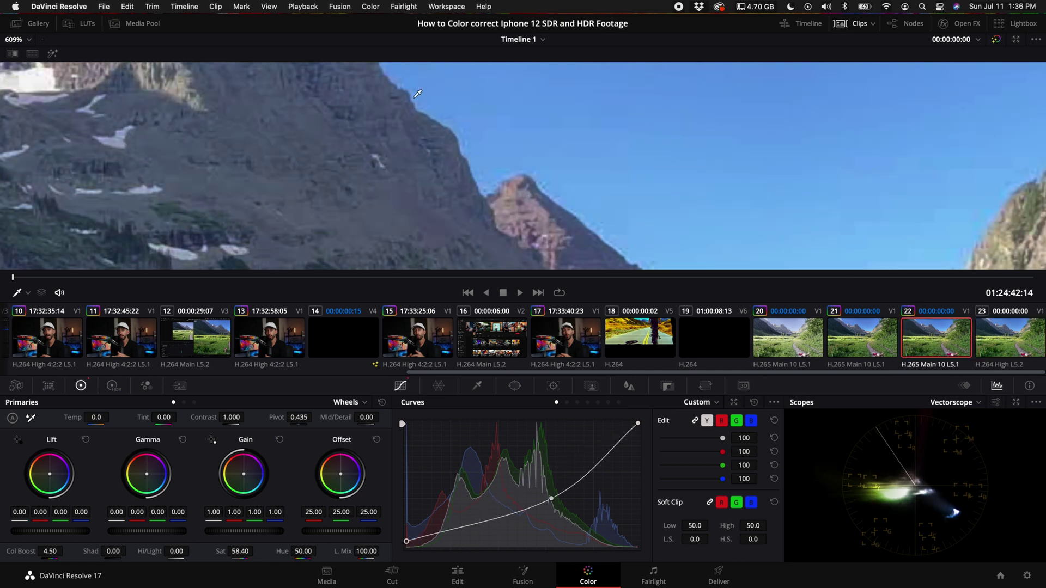
pyautogui.click(1008, 336)
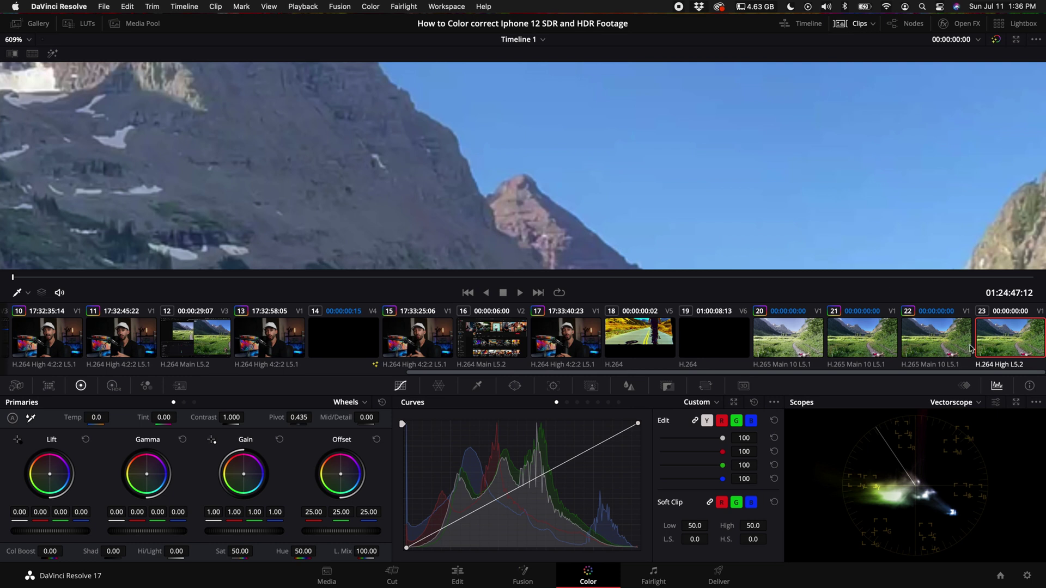
pyautogui.click(940, 352)
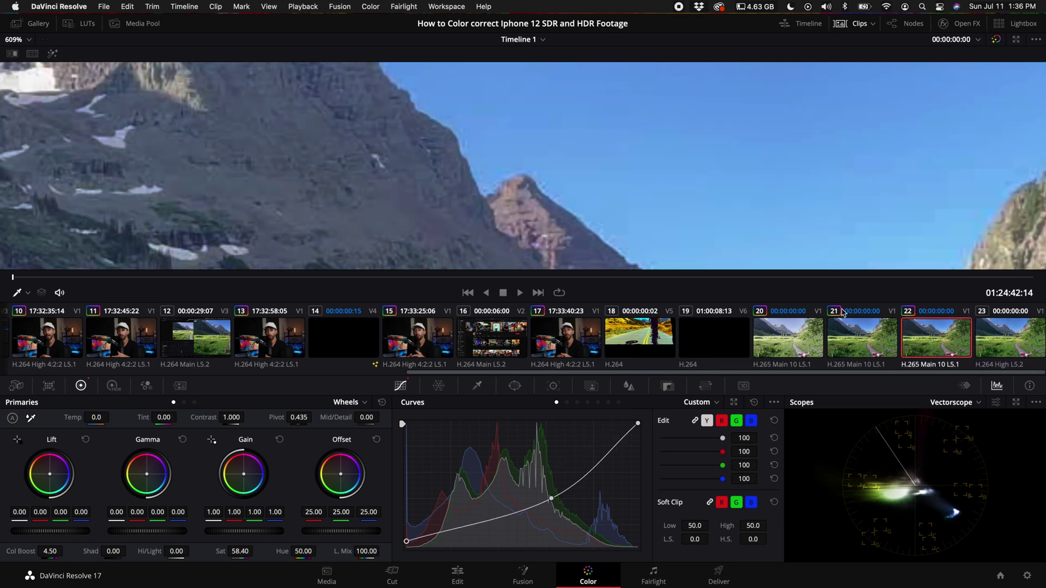
pyautogui.scroll(4, 299, 179)
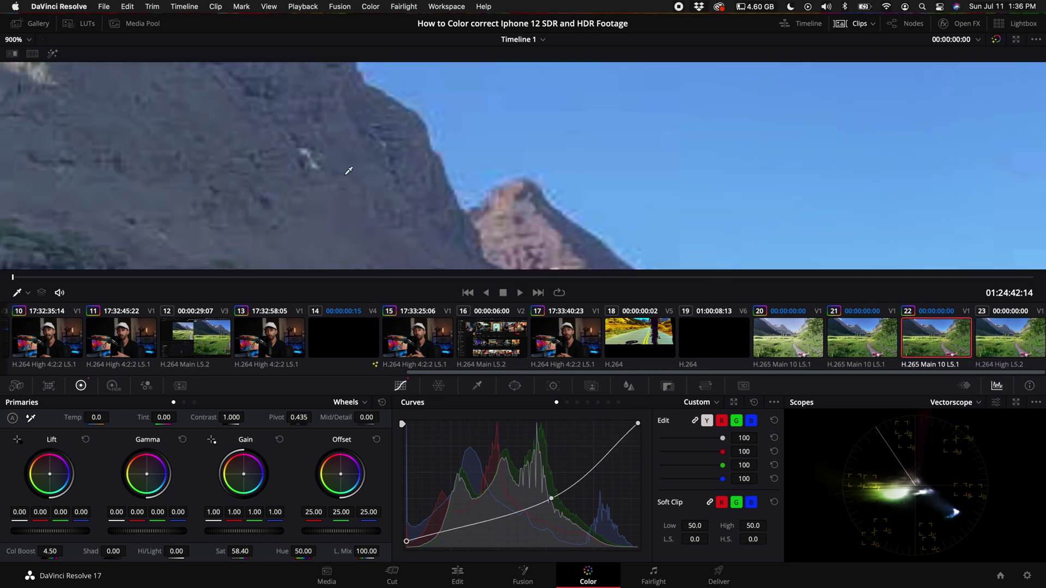
pyautogui.click(1011, 338)
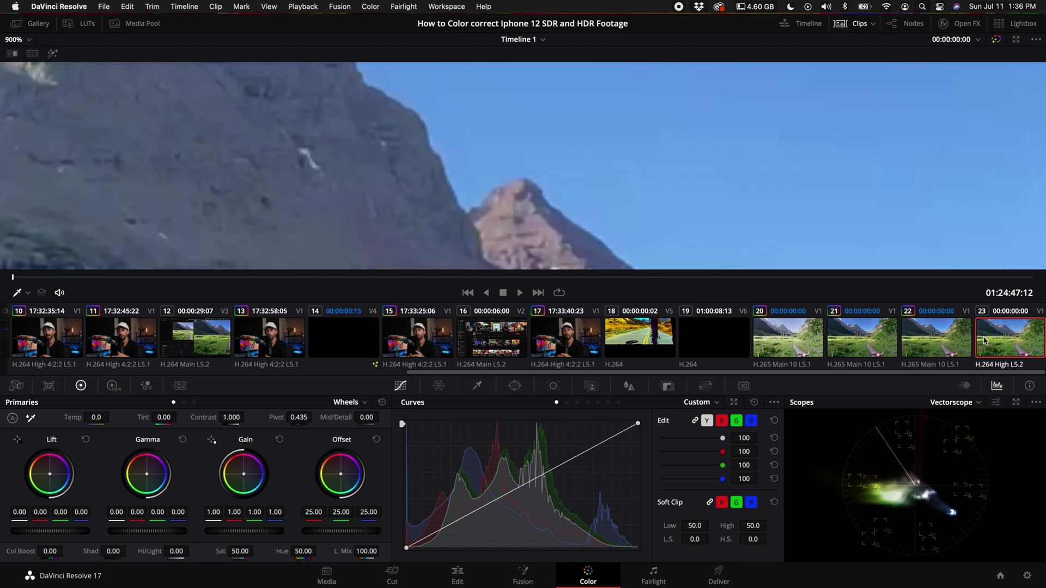
pyautogui.click(934, 344)
pyautogui.click(1011, 341)
pyautogui.click(937, 343)
pyautogui.click(1002, 344)
pyautogui.click(931, 340)
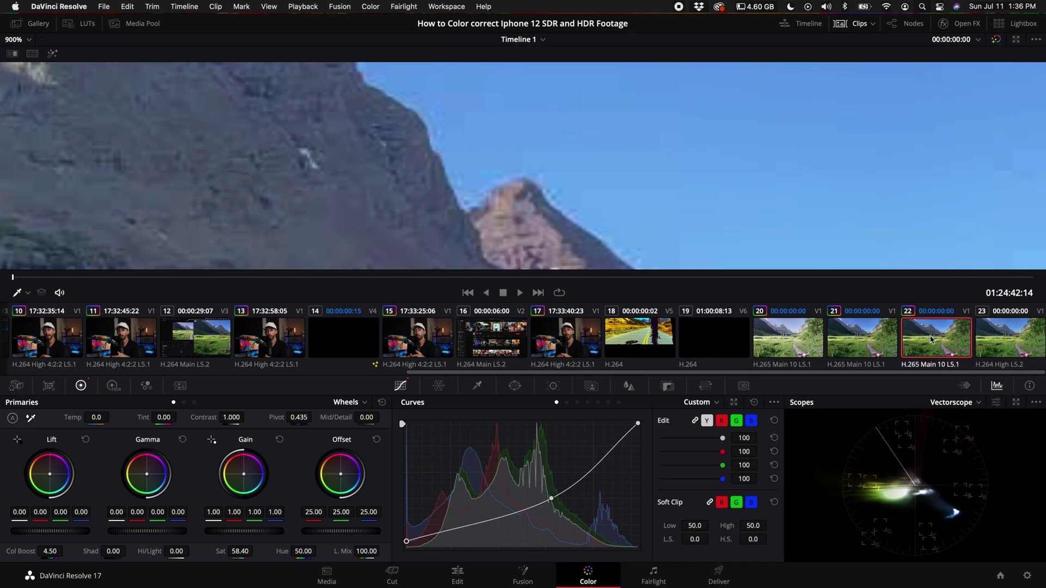
pyautogui.click(1021, 344)
pyautogui.click(954, 346)
pyautogui.click(948, 24)
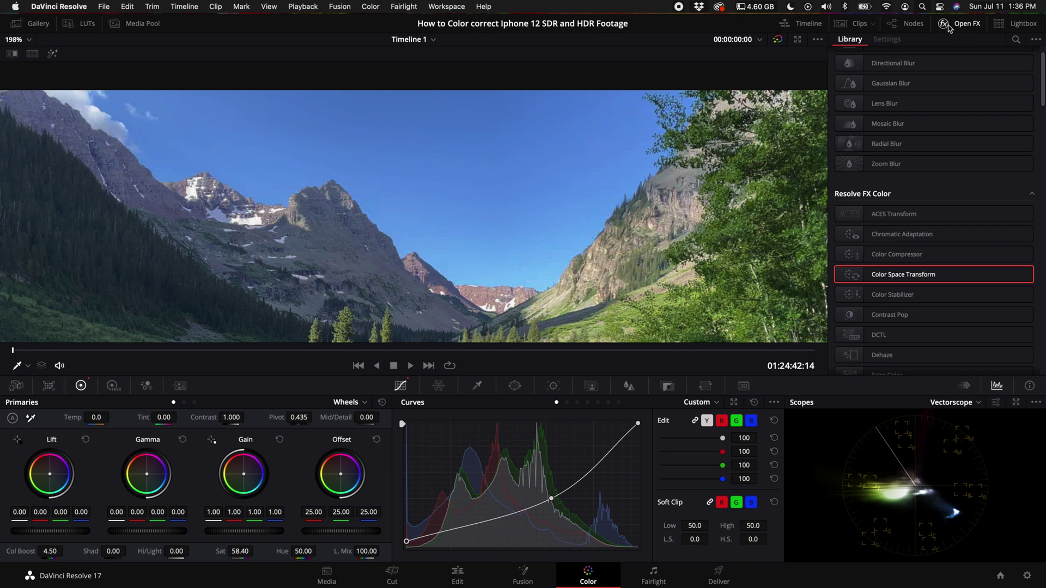
# Close the effects library and bring back the node graph.
pyautogui.click(949, 25)
pyautogui.click(907, 24)
pyautogui.scroll(5, 220, 247)
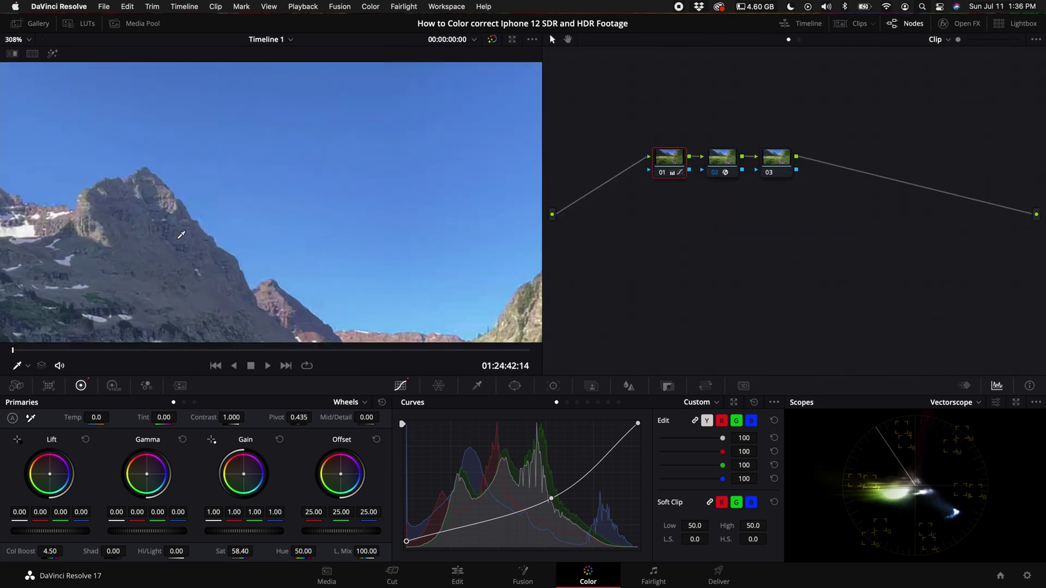
pyautogui.scroll(-3, 220, 246)
pyautogui.scroll(-3, 220, 247)
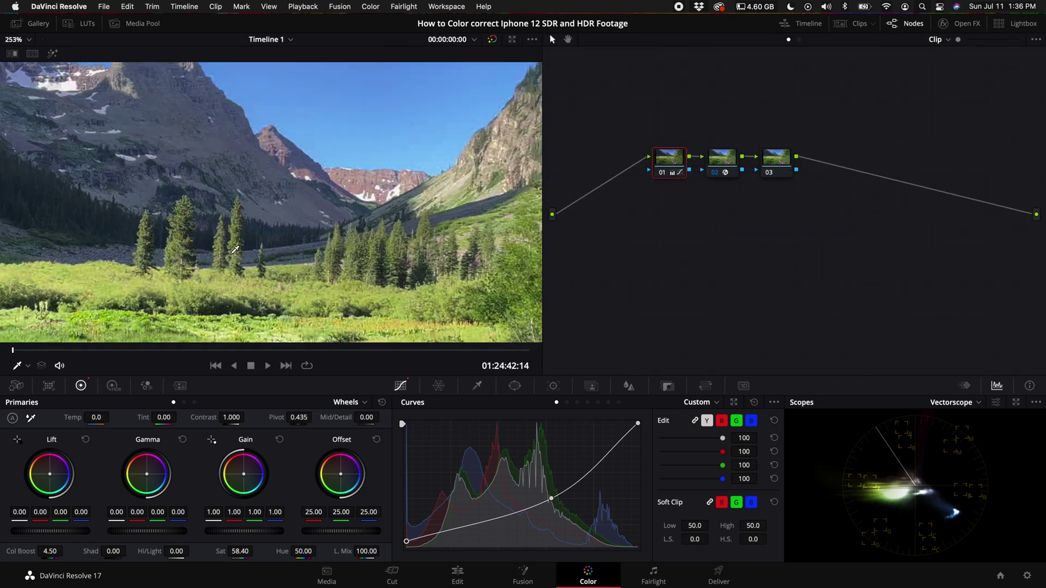
pyautogui.scroll(-4, 235, 249)
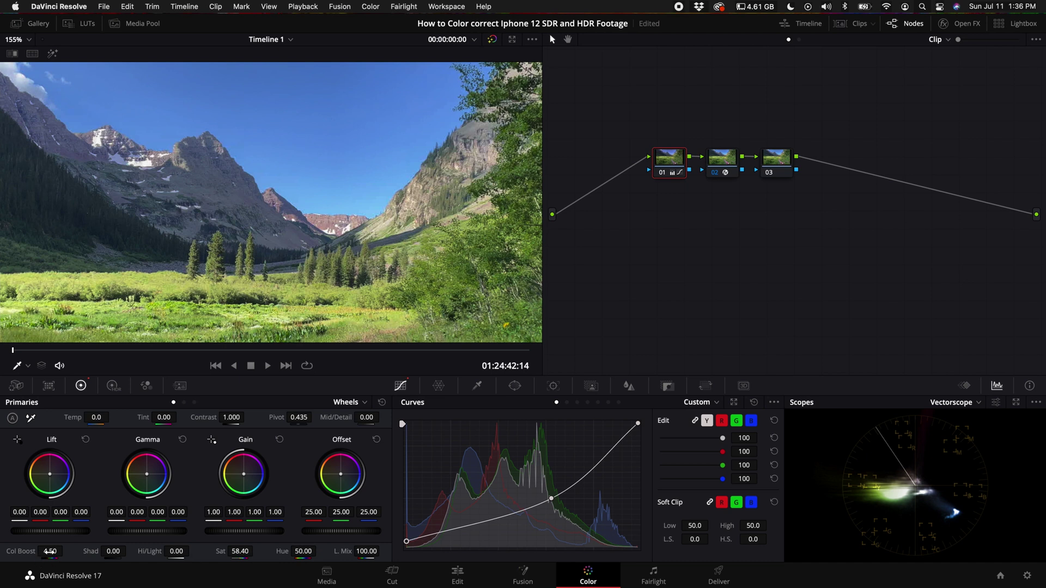
# White-balance clip 22 from the snow on the peak, giving Temp -2.5 and Tint 0.23.
pyautogui.click(31, 418)
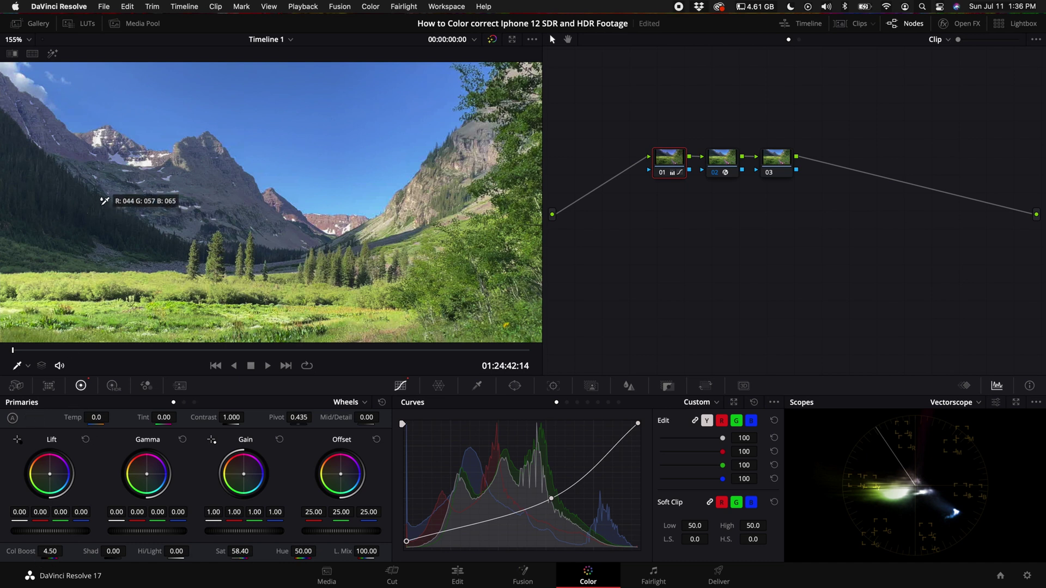
pyautogui.click(148, 162)
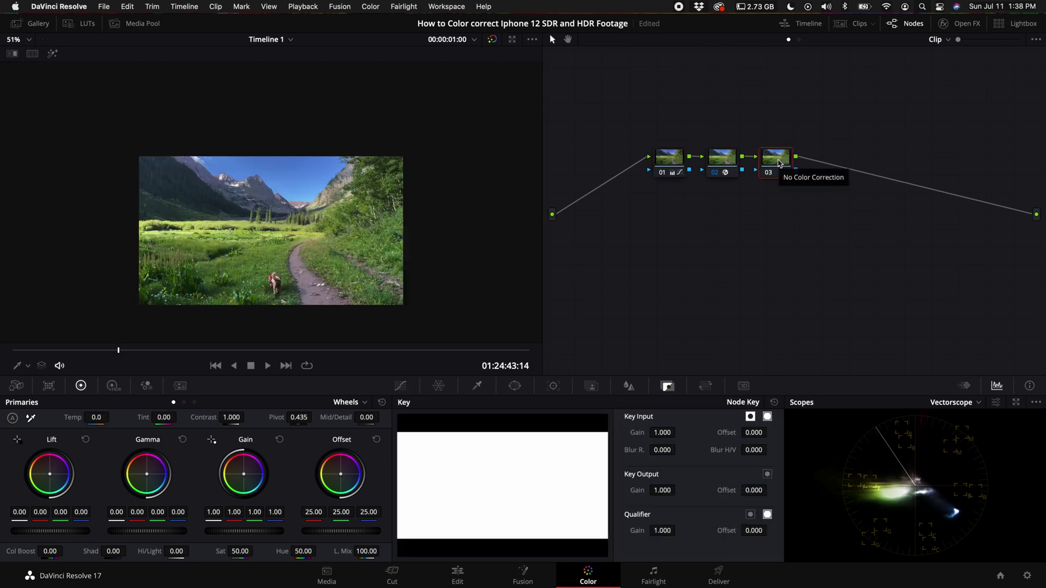
pyautogui.click(778, 162)
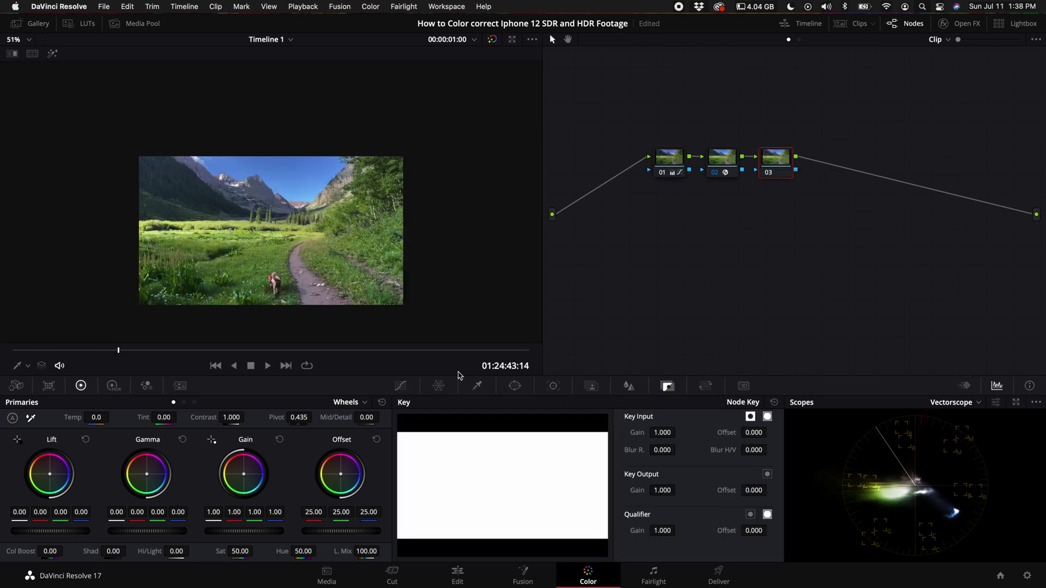
# Add parallel nodes 04 and 05 into a Layer Mixer, then serial node 07 after the mixer.
pyautogui.hotkey('alt', 'l')
pyautogui.hotkey('alt', 'l')
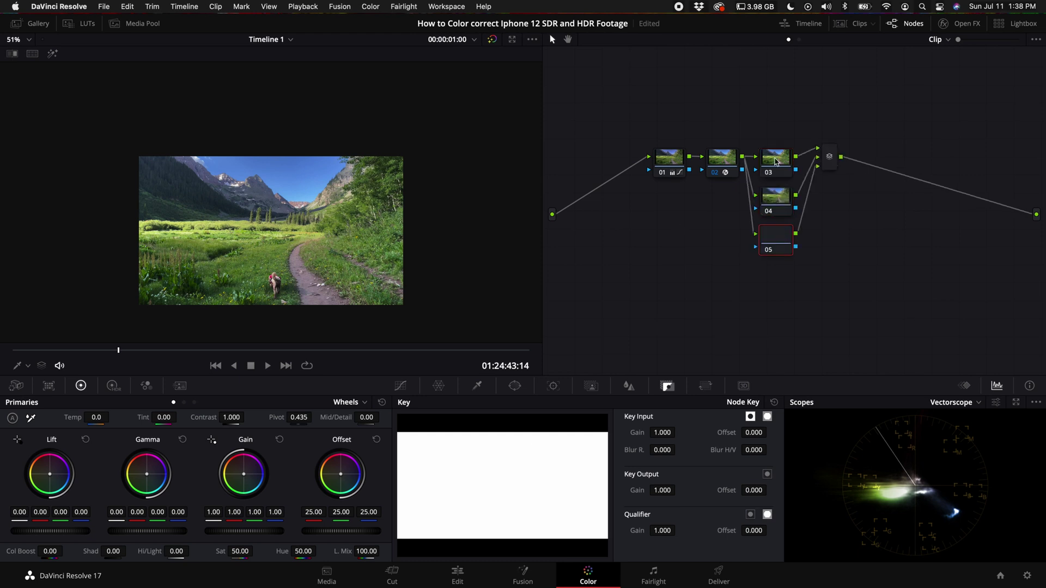
pyautogui.click(828, 157)
pyautogui.hotkey('alt', 's')
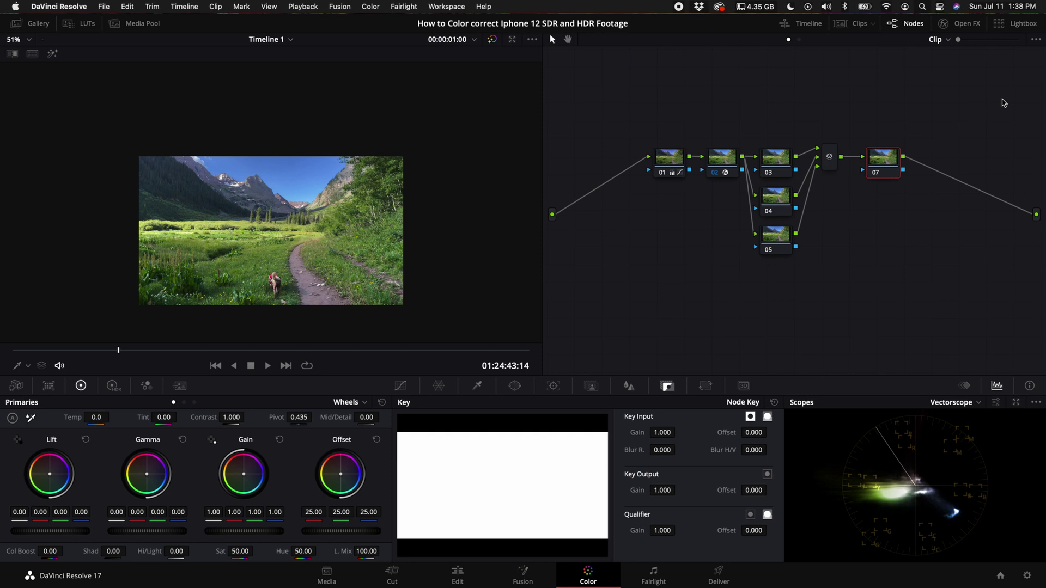
# Return the playhead to the clip's first frame.
pyautogui.press('Home')
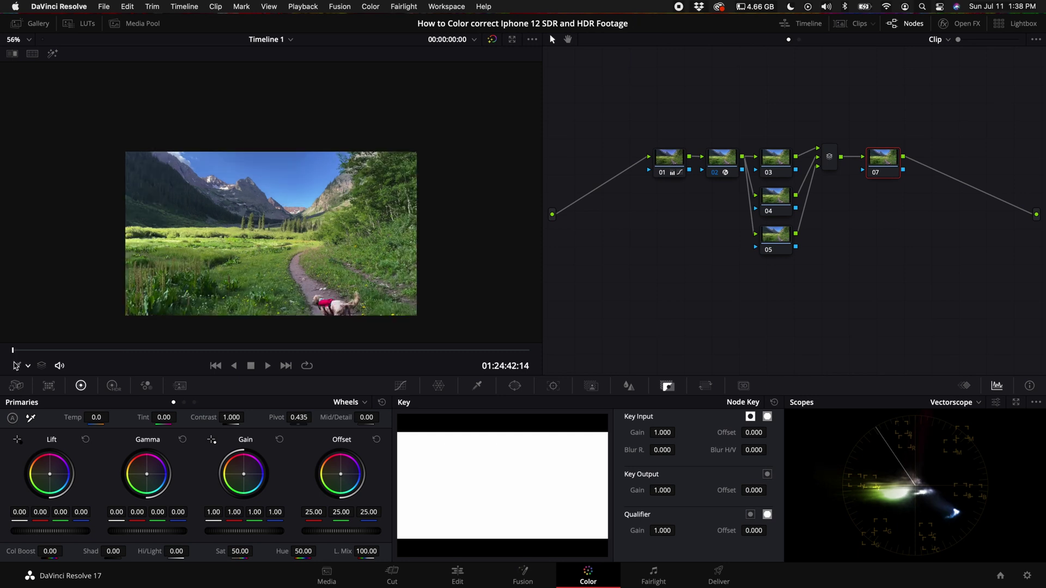
pyautogui.scroll(4, 266, 200)
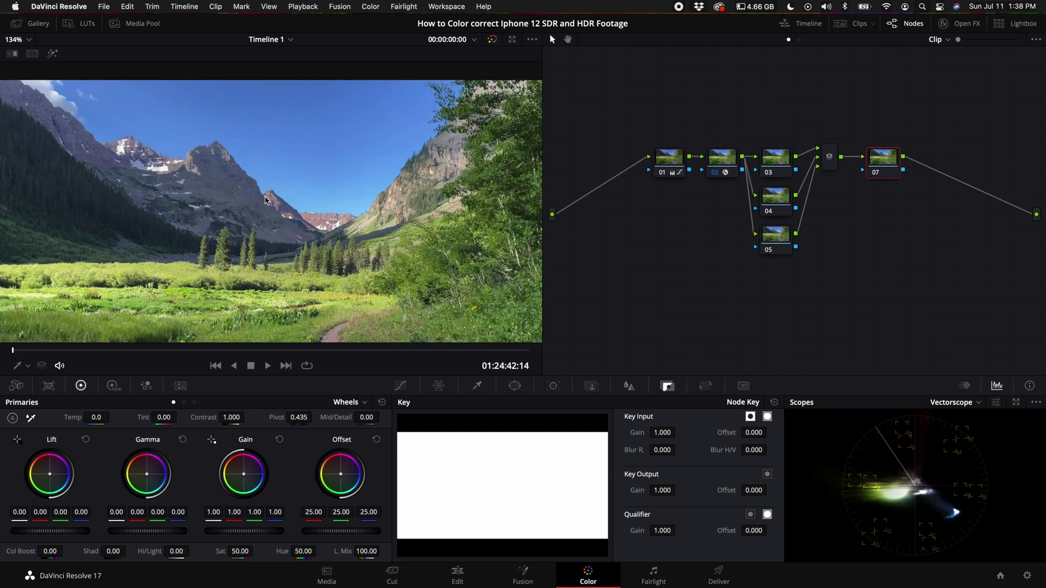
pyautogui.scroll(-2, 262, 238)
pyautogui.scroll(-3, 262, 238)
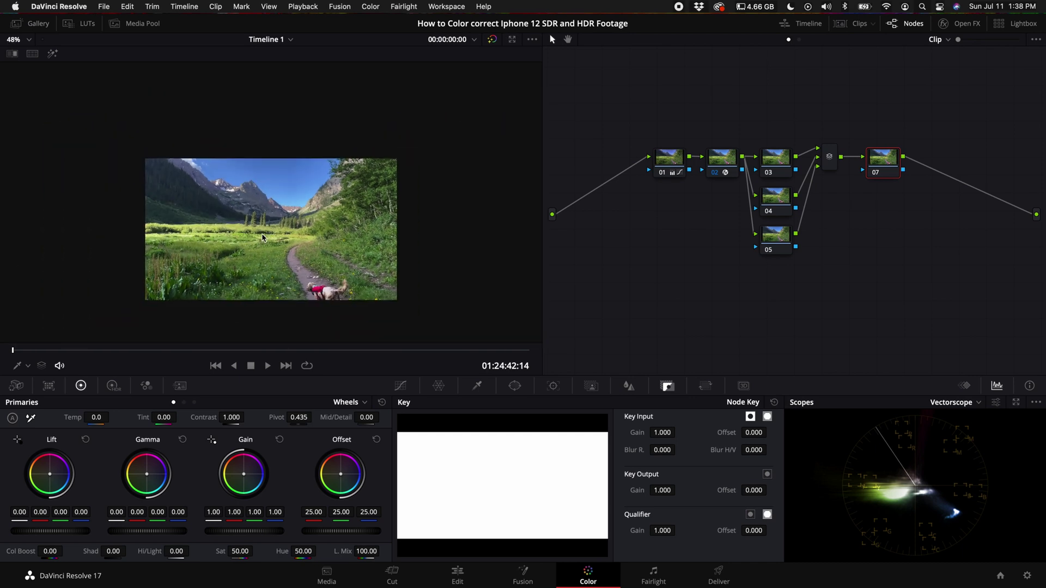